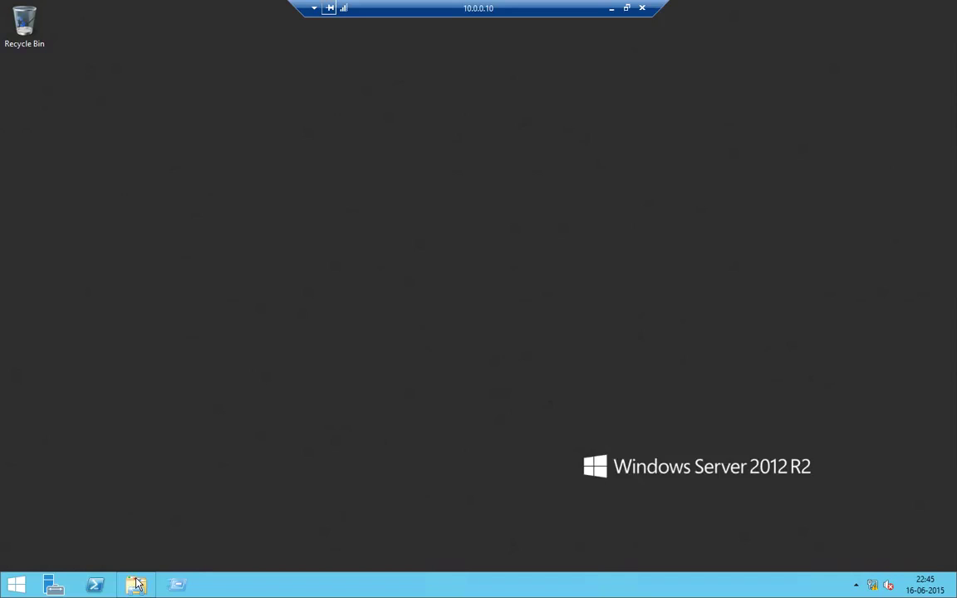
Step: Open This PC in File Explorer and stretch its window to the full screen height
left_click(137, 585)
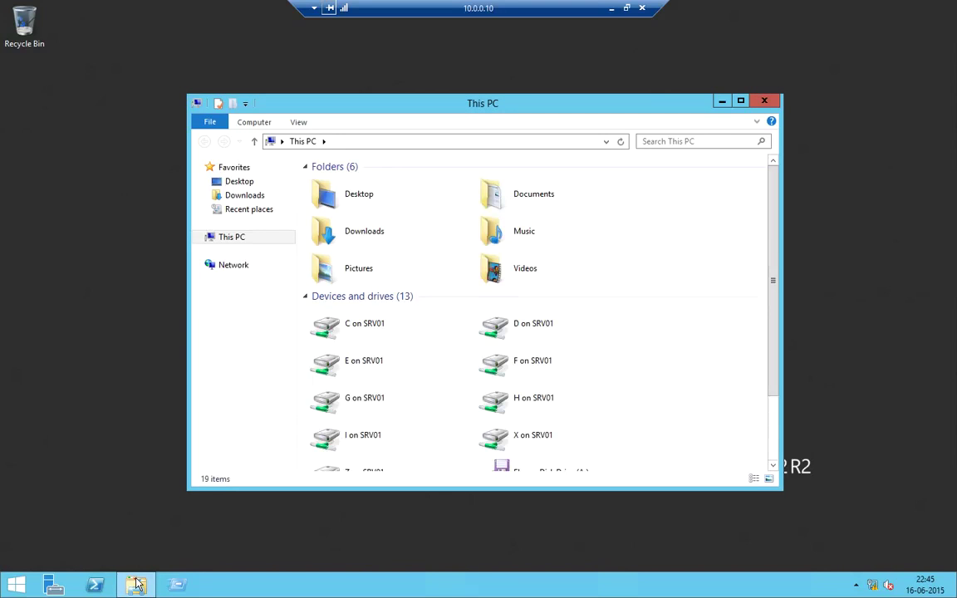
double_click(661, 95)
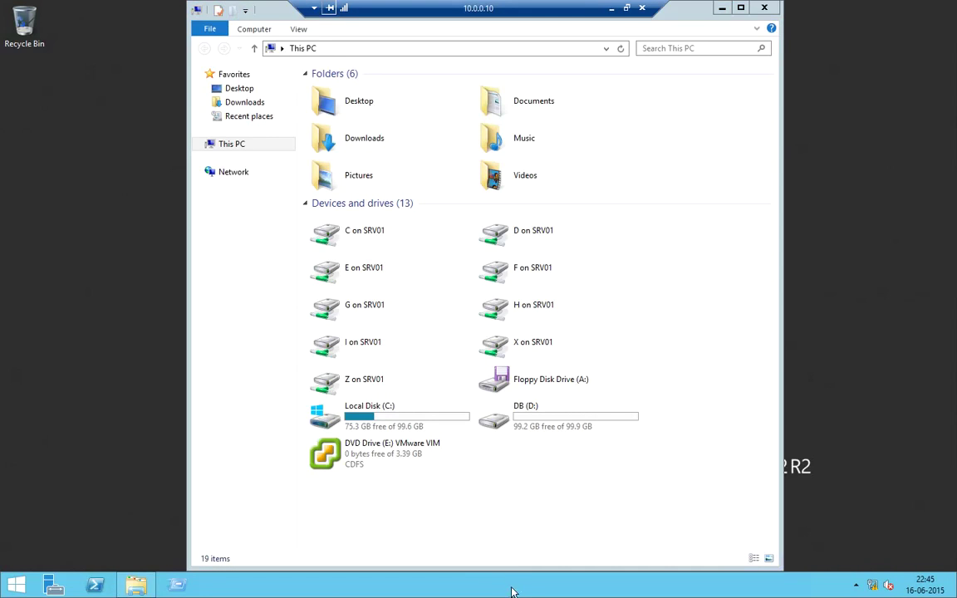
Step: Examine the server's CPU per logical processor and its memory usage in Task Manager, closing it when done
right_click(510, 593)
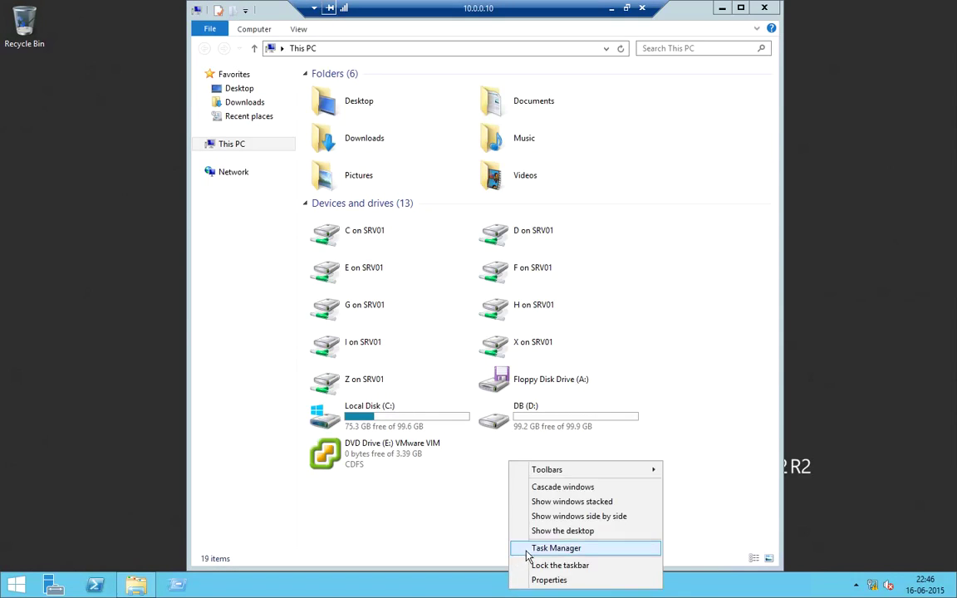
left_click(526, 549)
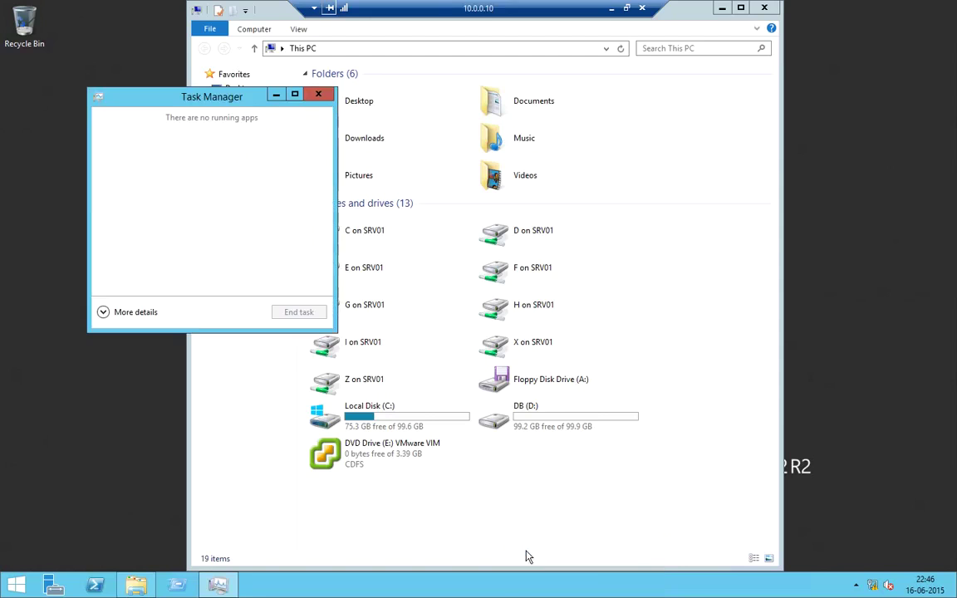
left_click(103, 313)
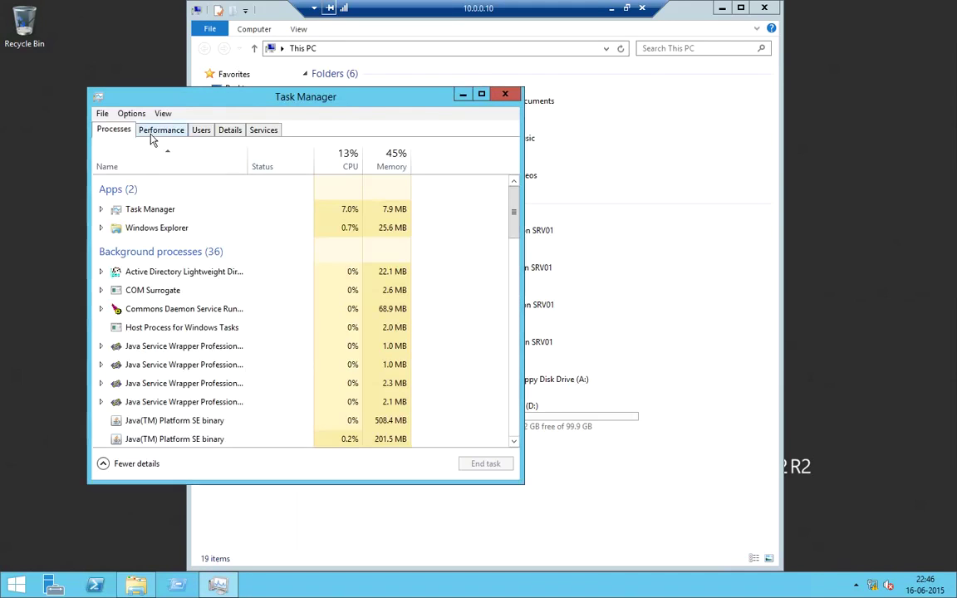
left_click(162, 134)
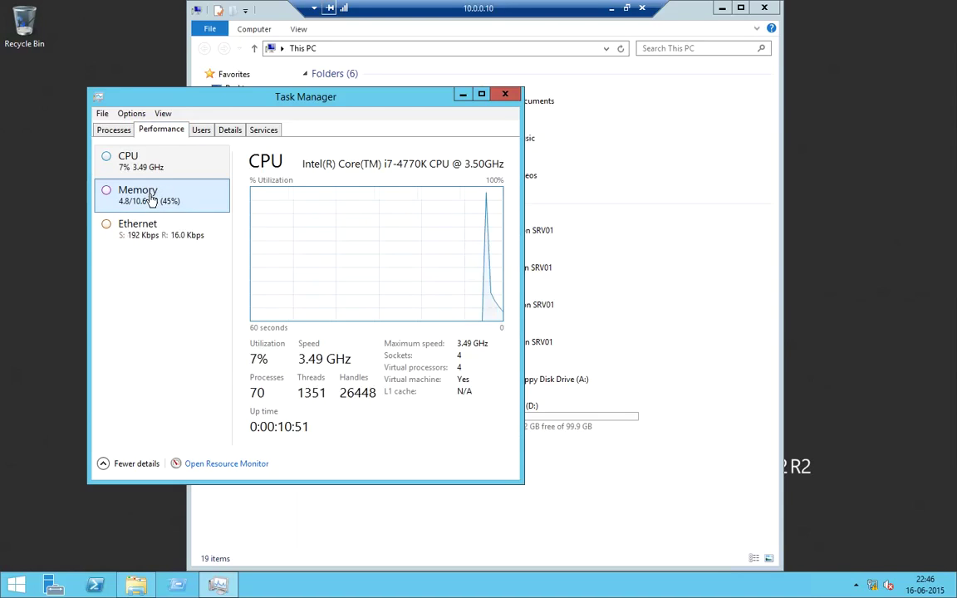
right_click(299, 223)
mouse_move(378, 229)
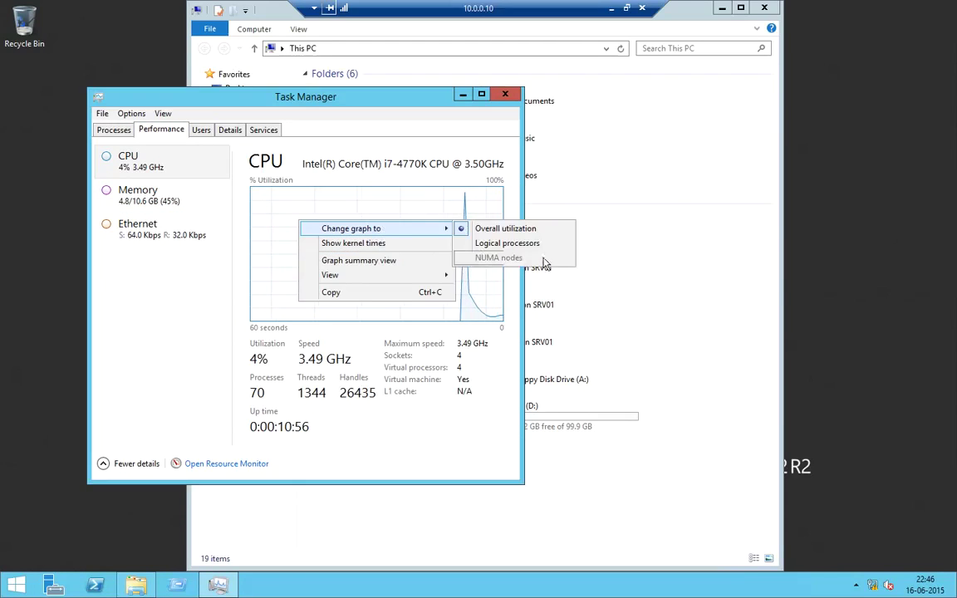
left_click(542, 245)
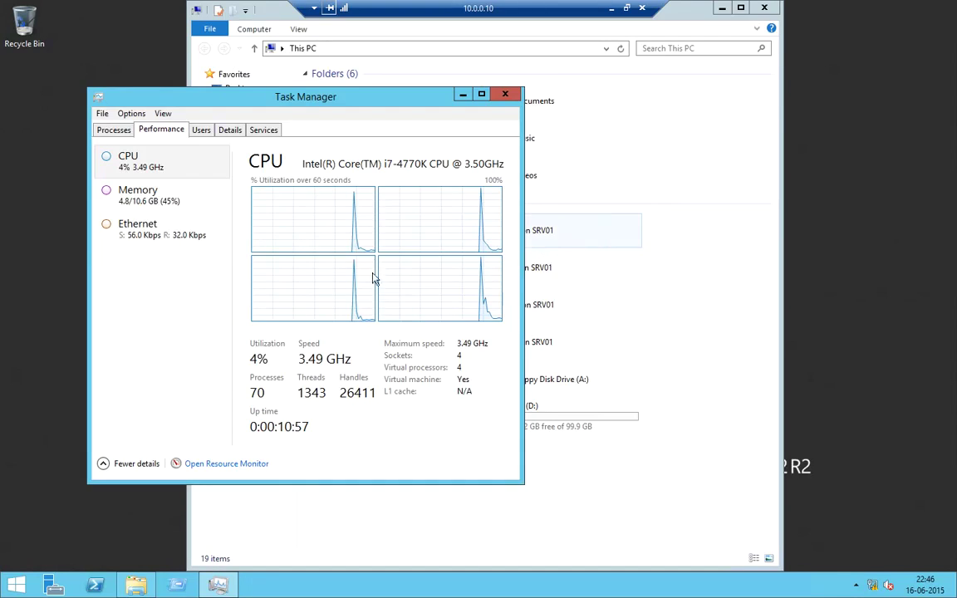
left_click(170, 200)
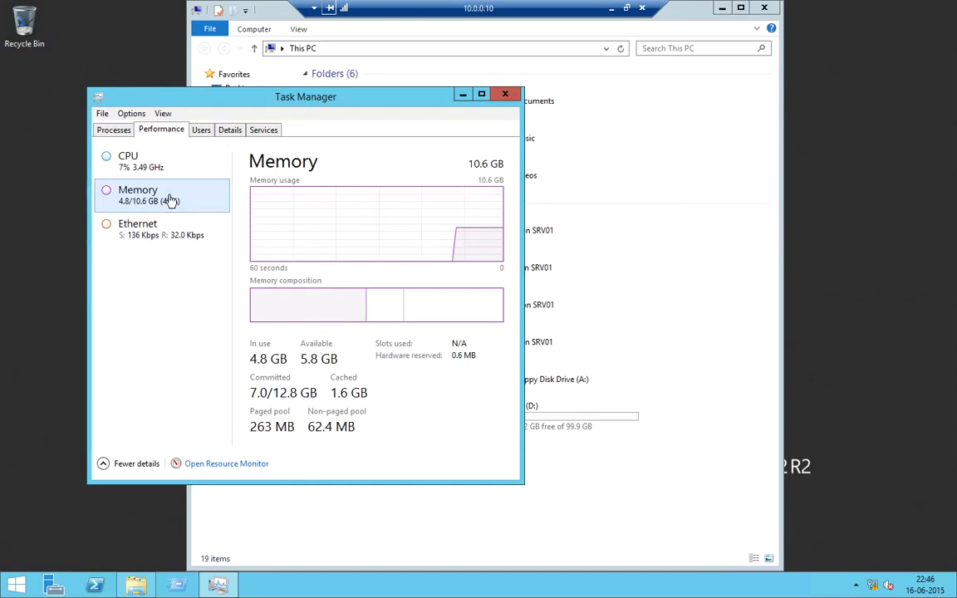
left_click(504, 93)
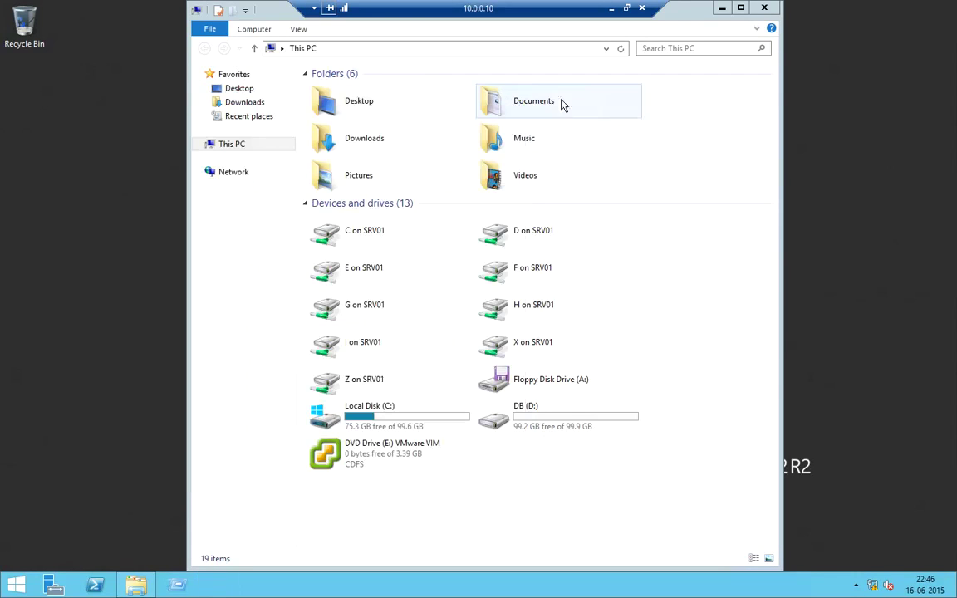
Step: Launch the VMware vCenter Installer from the VMware VIM DVD drive (E:)
left_click(390, 458)
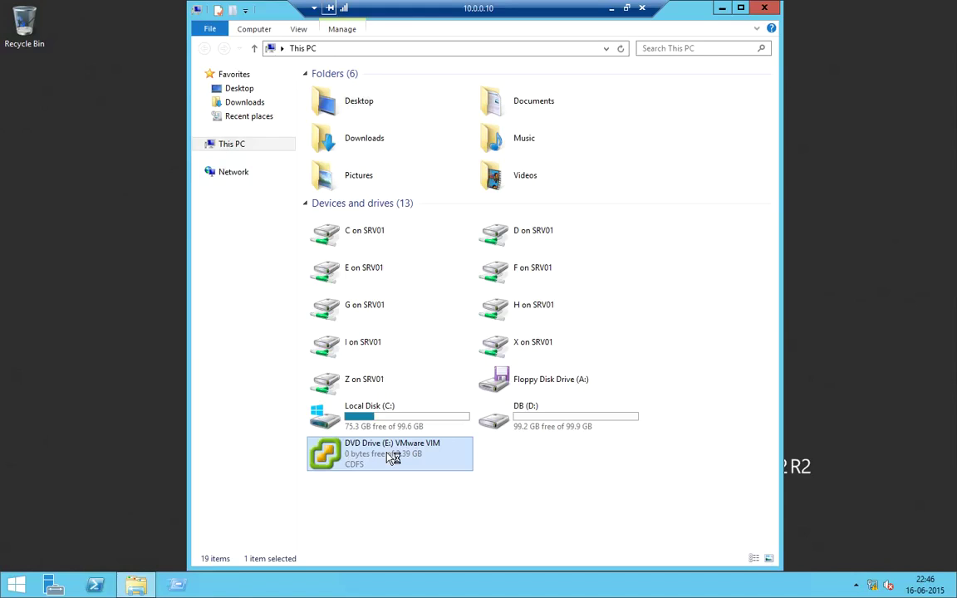
double_click(390, 459)
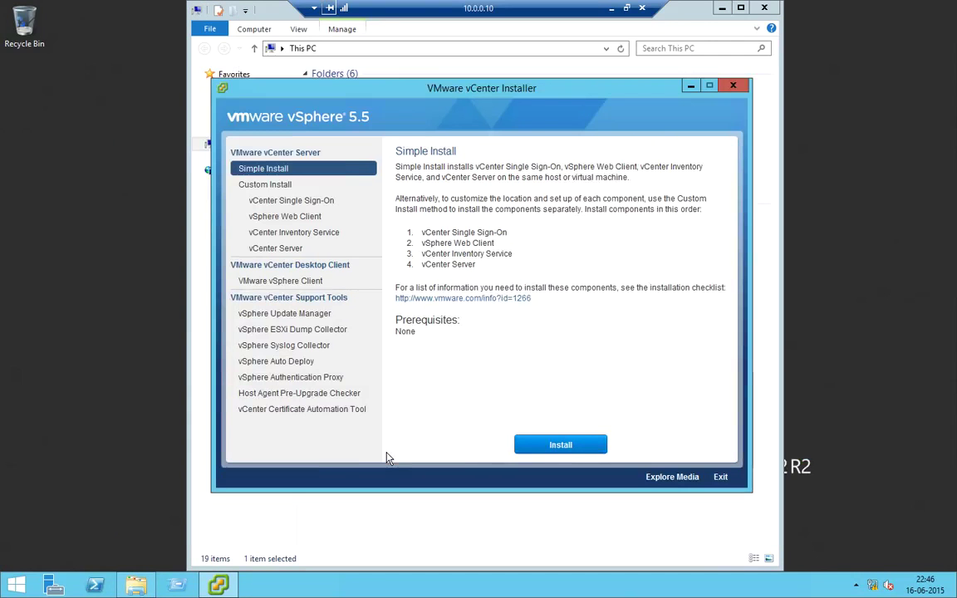
Step: Open SQL Server 2014 Management Studio and connect to DCVCENTER with the sa login, entering its password
mouse_move(349, 594)
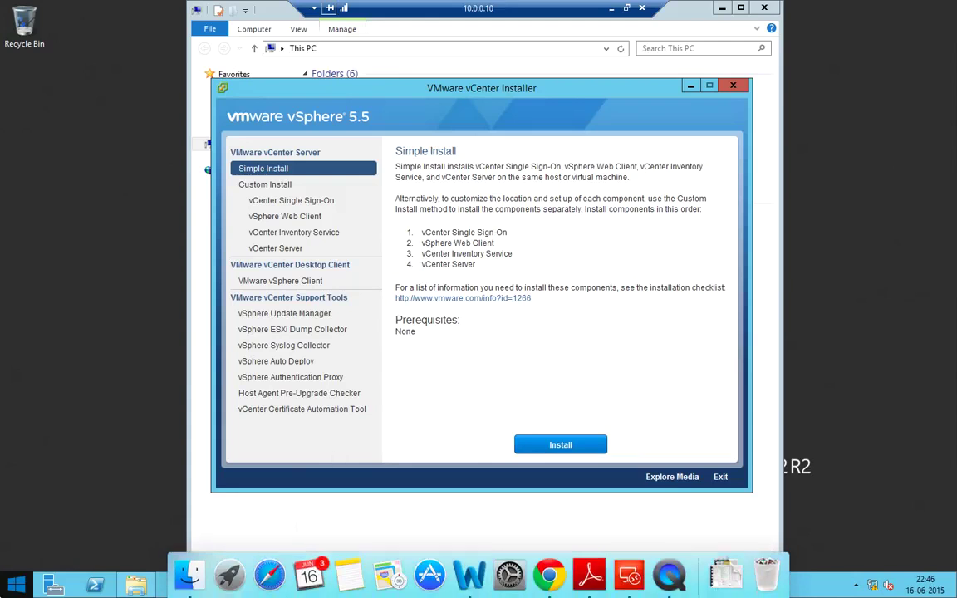
key("super")
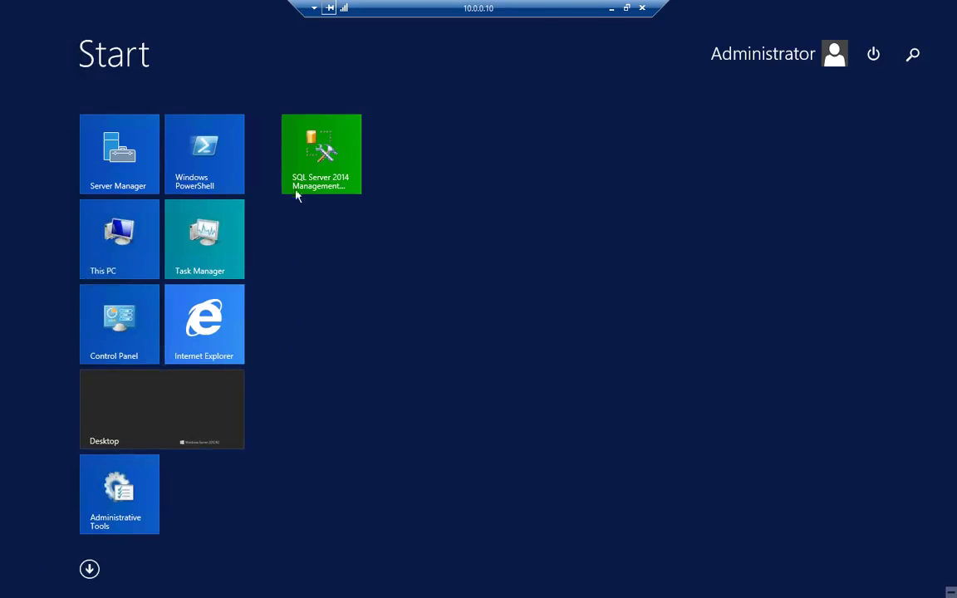
key("super")
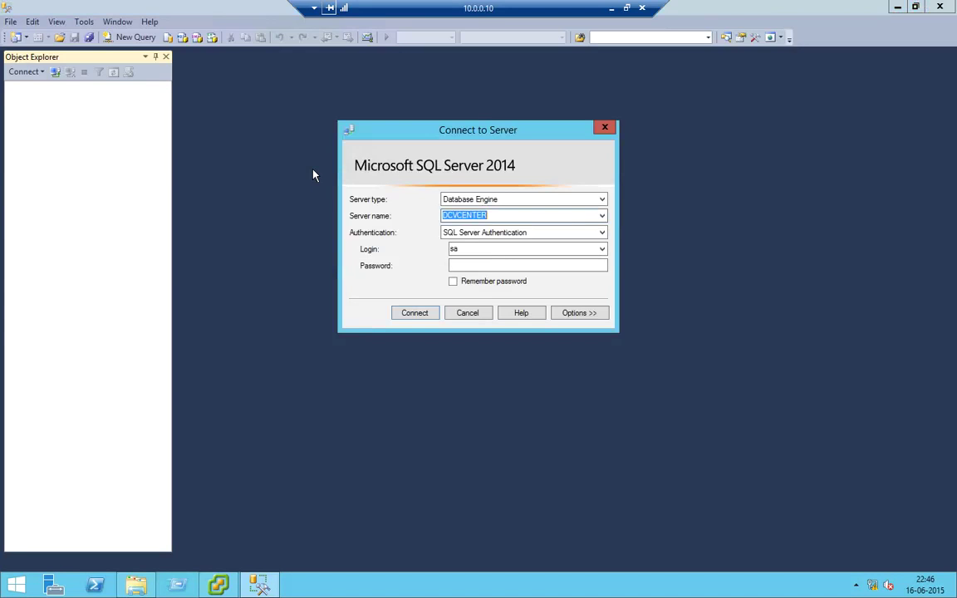
left_click(465, 266)
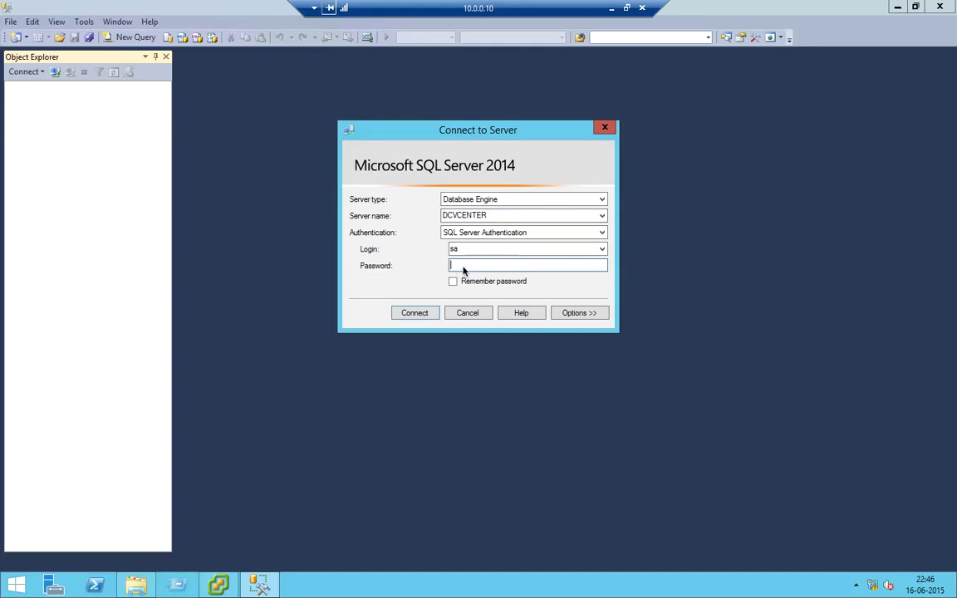
type("******")
key("Return")
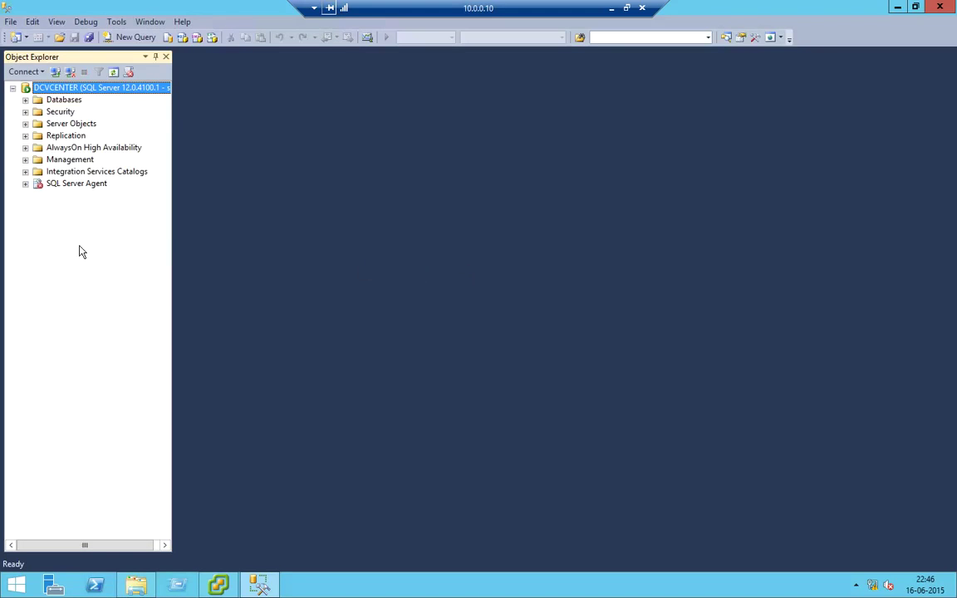
Step: Create a new database named UpdateManagerDB on DCVCENTER with default settings
left_click(26, 100)
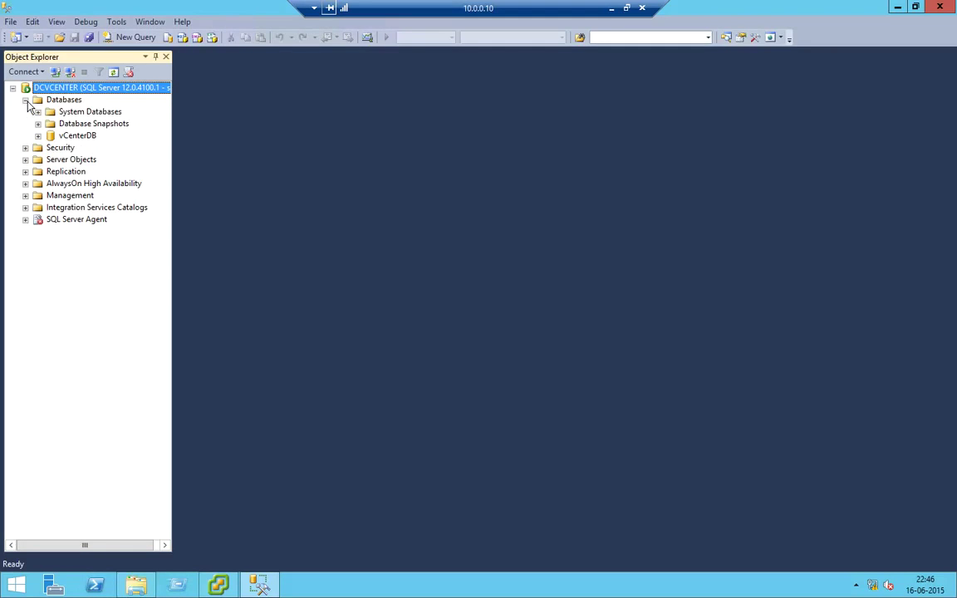
left_click(55, 101)
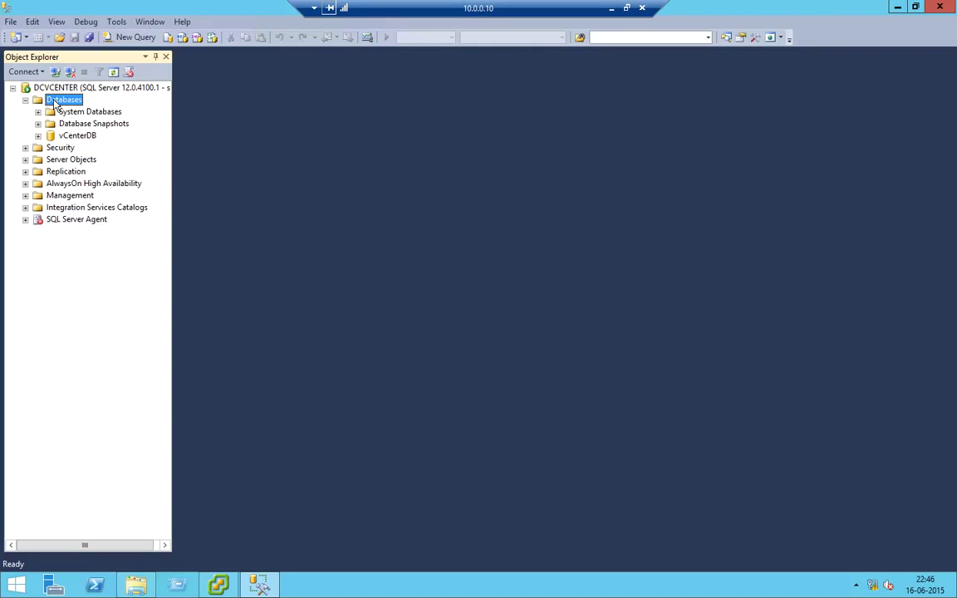
right_click(55, 103)
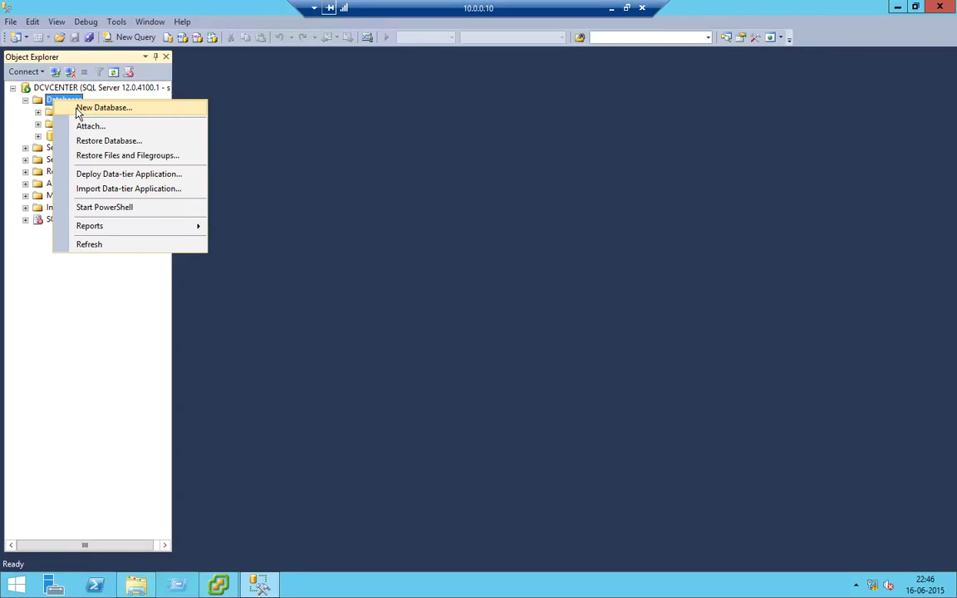
left_click(98, 108)
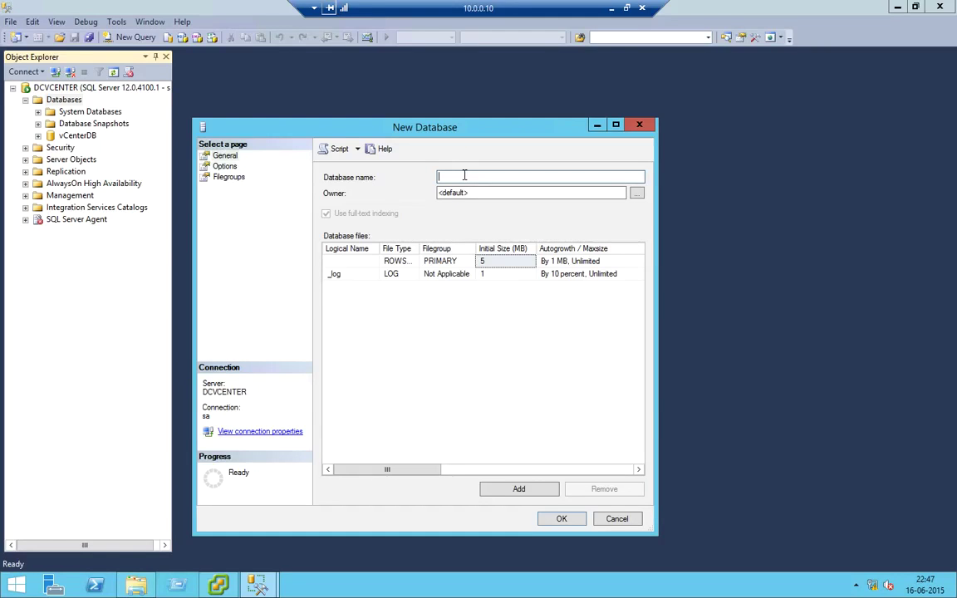
type("Up")
type("dart")
type("e")
key("BackSpace")
key("BackSpace")
type("teManagerDB")
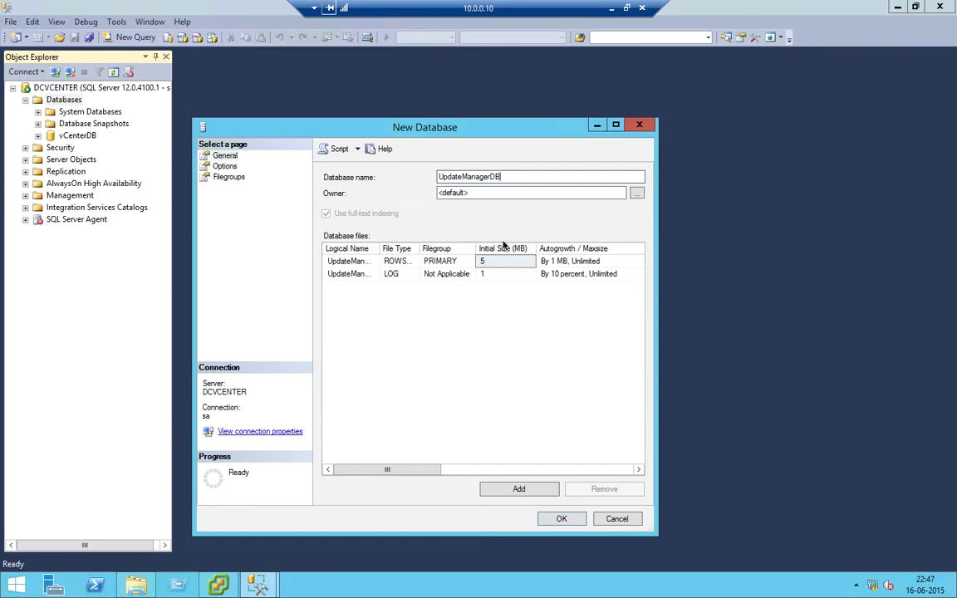
left_click(553, 519)
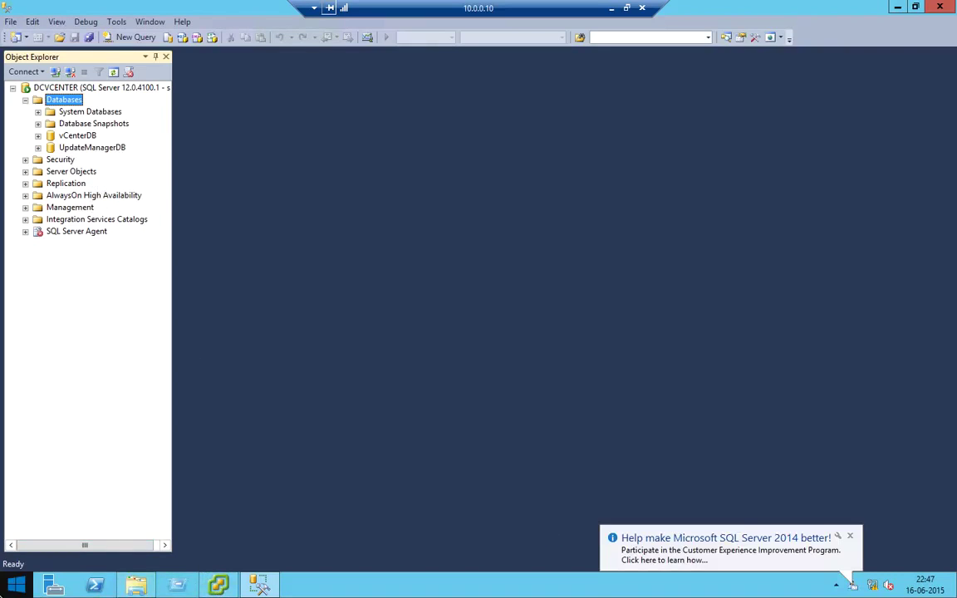
Step: Search for odbc and open the 32-bit ODBC Data Sources administrator
left_click(16, 586)
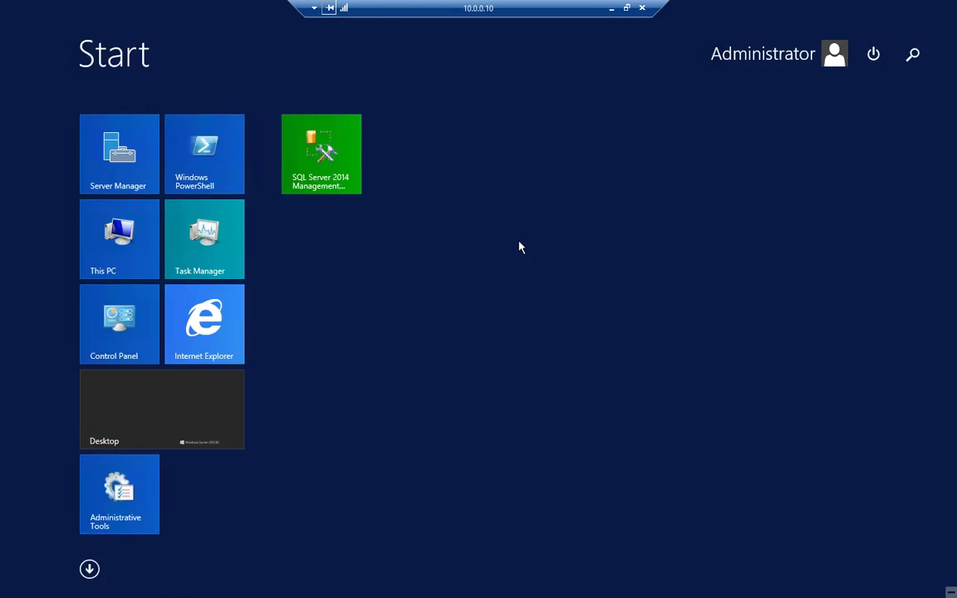
type("odbc Data Sources (64-bit")
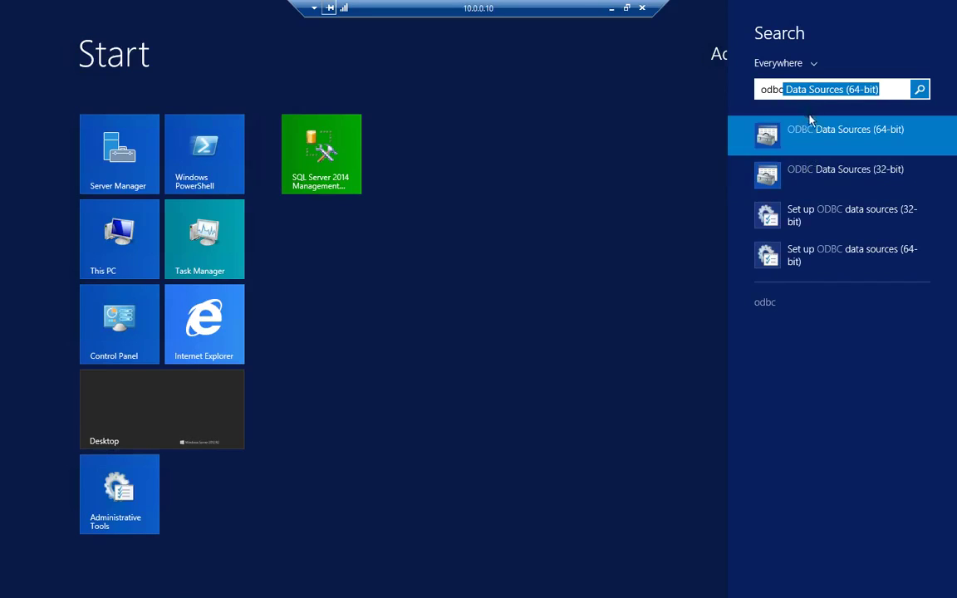
left_click(816, 184)
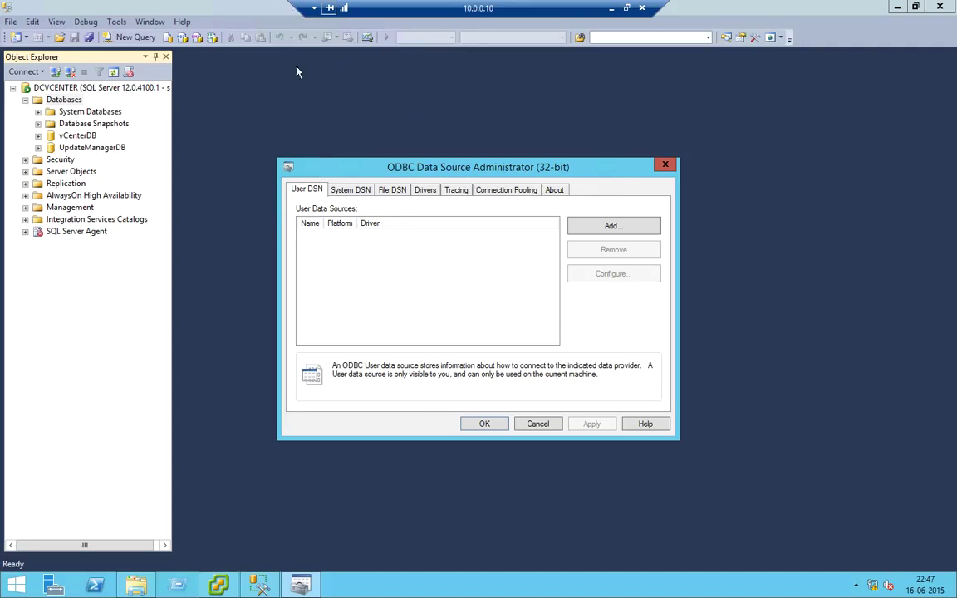
Step: Start a new system data source using the SQL Server Native Client 11.0 driver
left_click(353, 190)
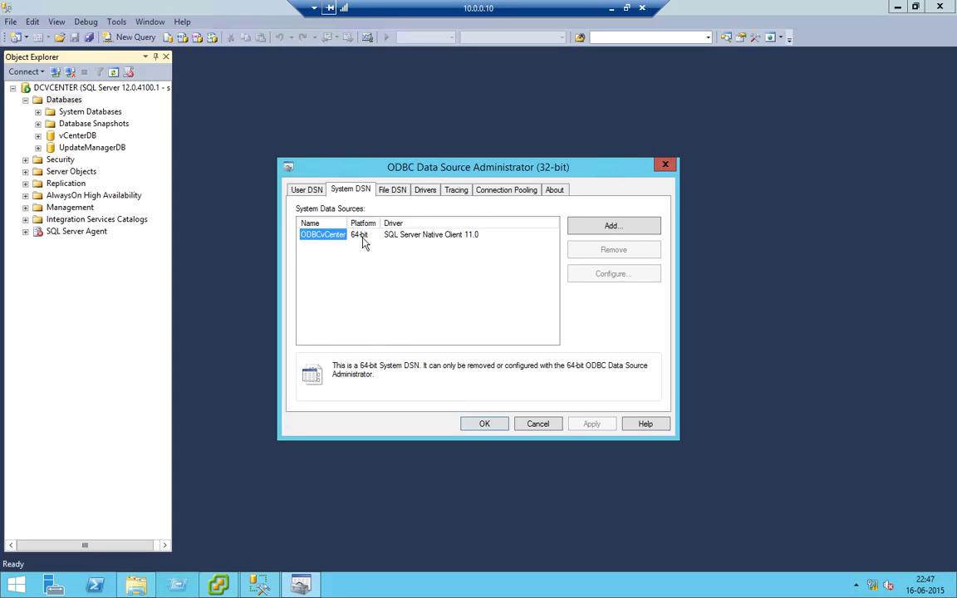
left_click(641, 234)
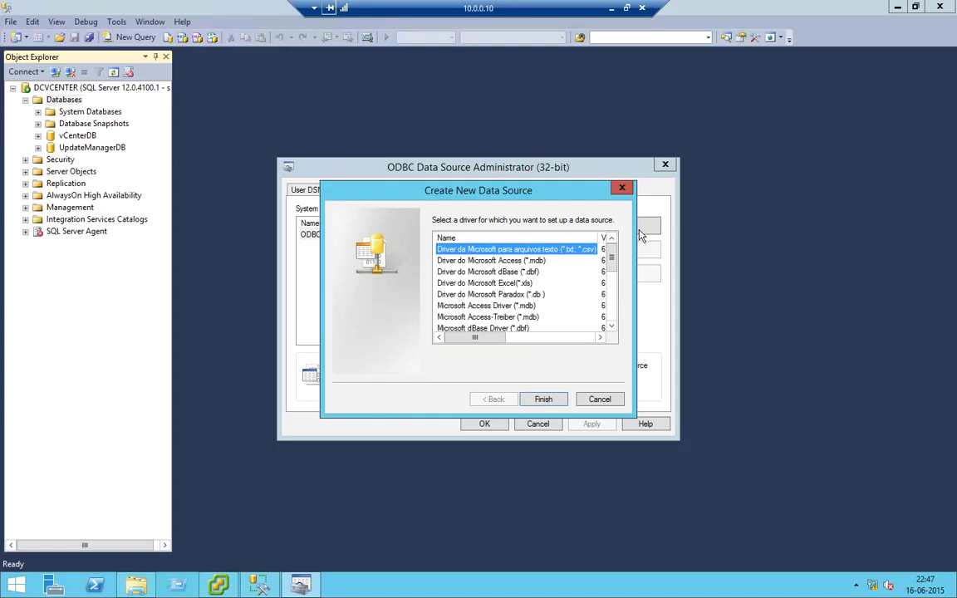
left_click(616, 309)
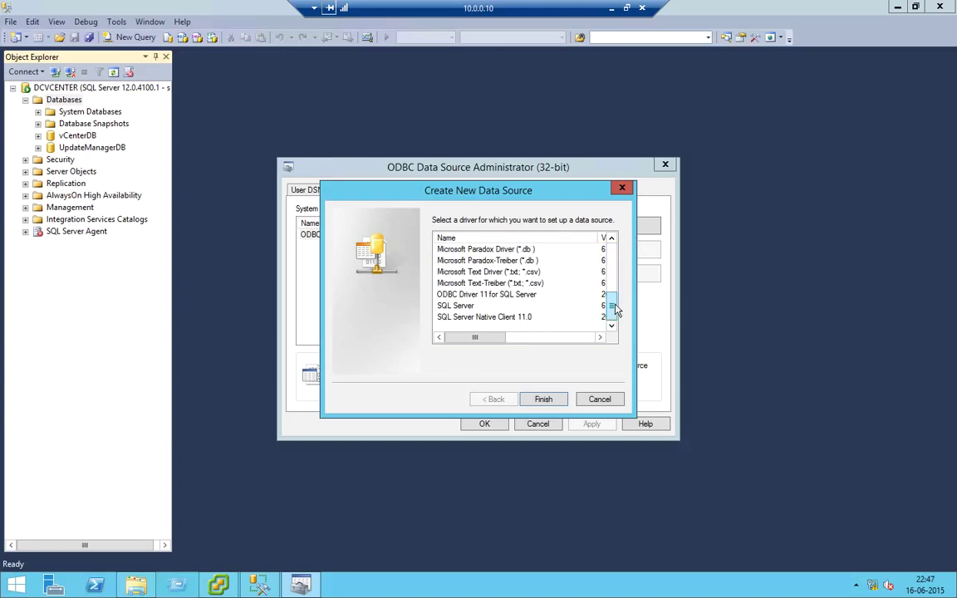
left_click(521, 318)
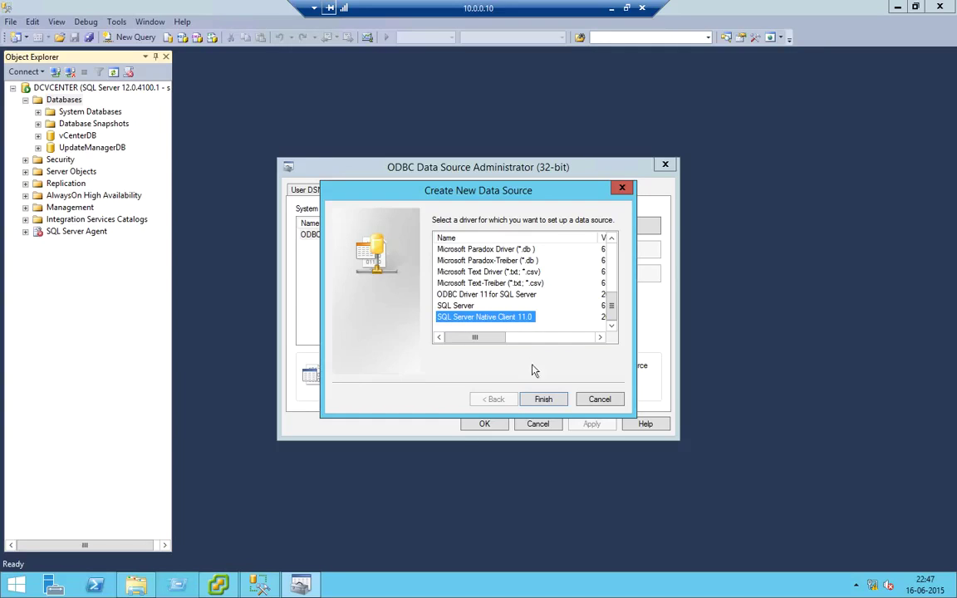
left_click(544, 400)
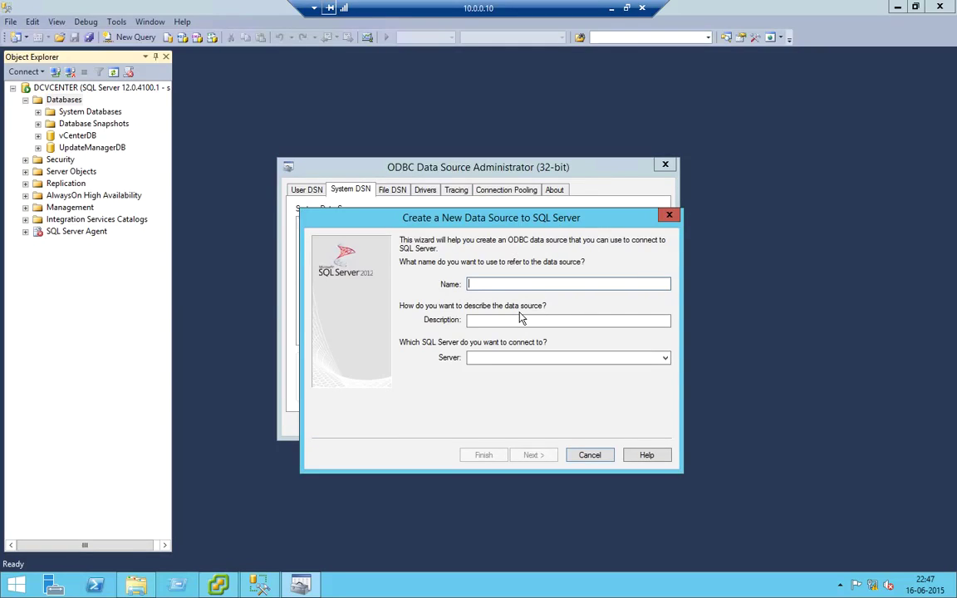
Step: Name the data source UpdateManagerODBC, set its SQL Server to 10.0.0.10, and proceed to the authentication settings
type("UpdateManager")
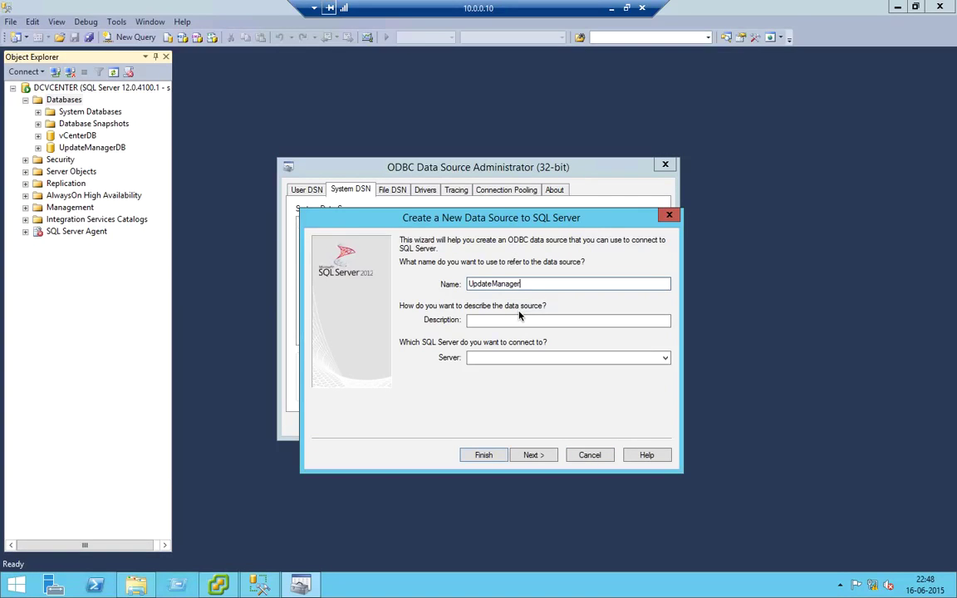
type("ODBC")
key("Tab")
key("Tab")
type("10.")
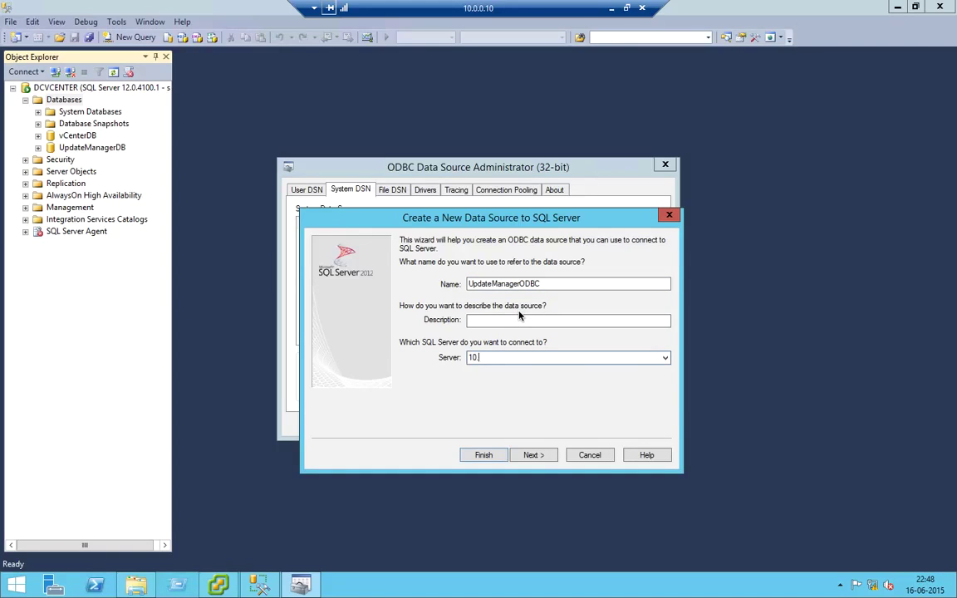
type("0.0.10")
left_click(538, 457)
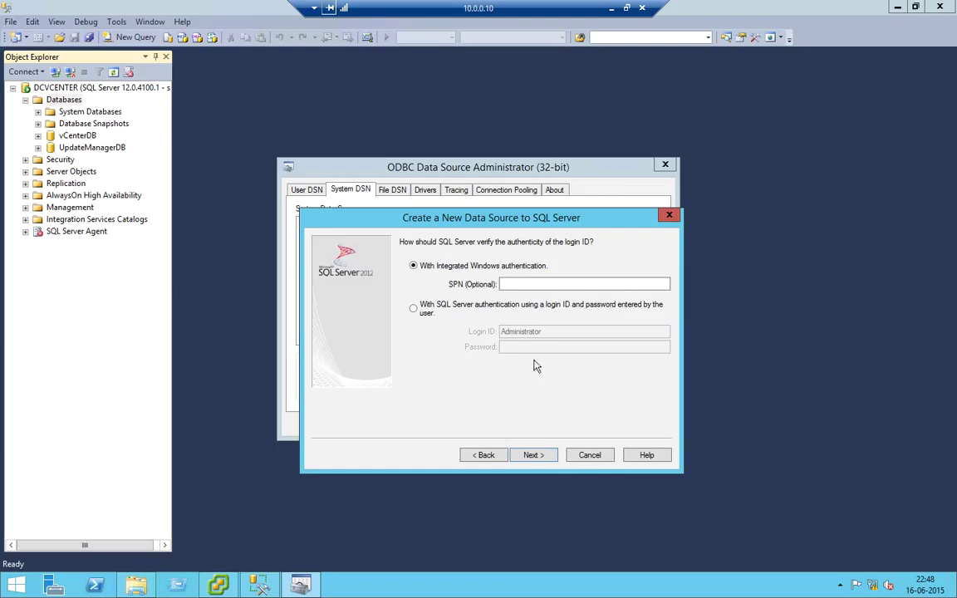
Step: Use SQL Server authentication with login ID sa and its account password, and proceed to the database settings
left_click(486, 312)
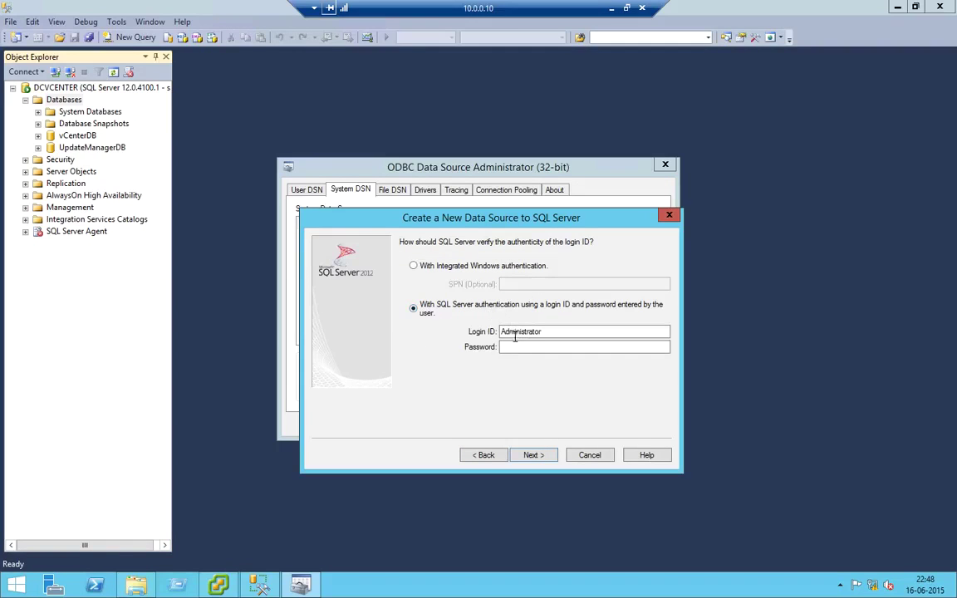
double_click(520, 332)
type("sa")
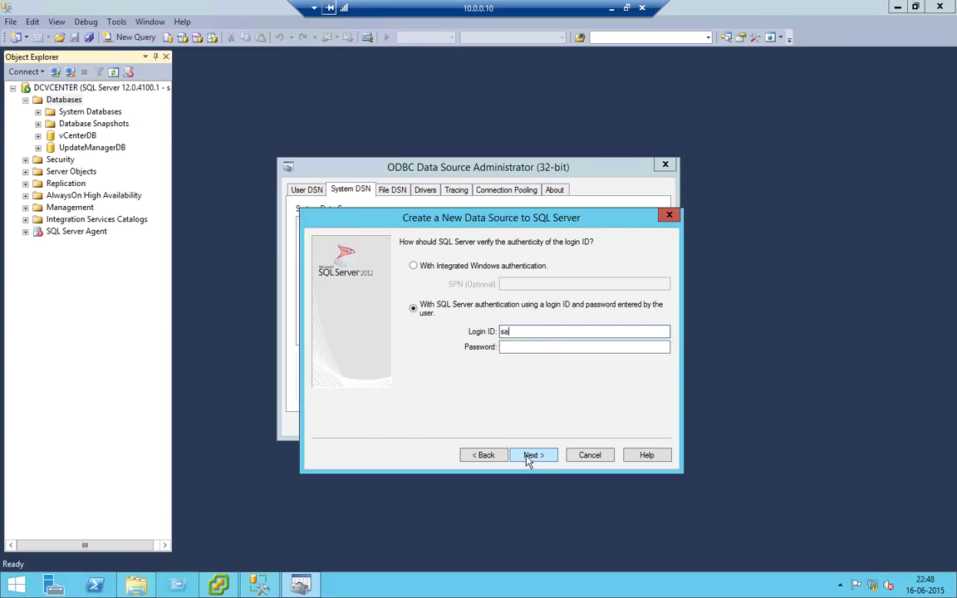
left_click(531, 346)
type("•••••••")
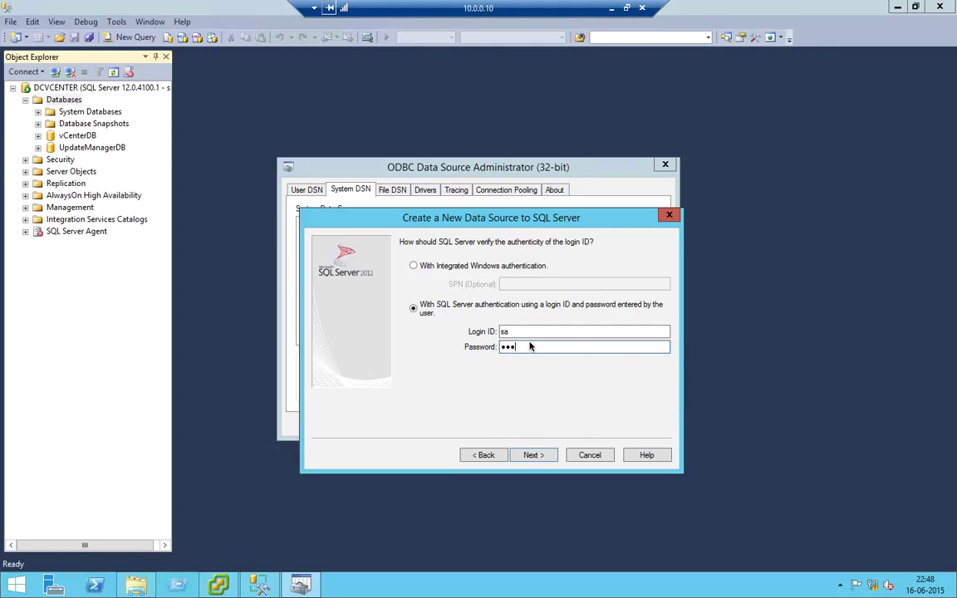
type("•••")
left_click(546, 456)
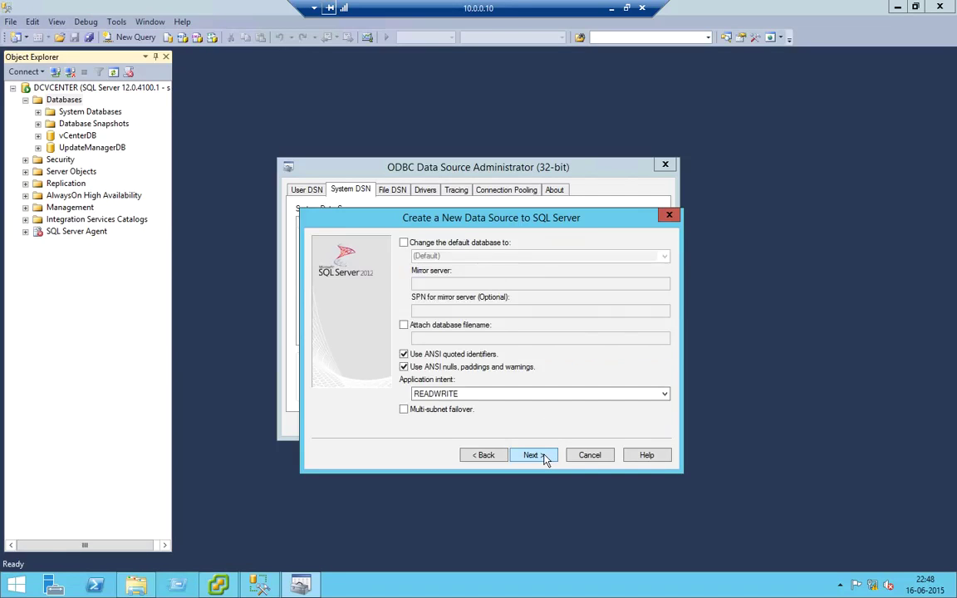
Step: Change the data source's default database to UpdateManagerDB and continue to the final settings page
left_click(494, 245)
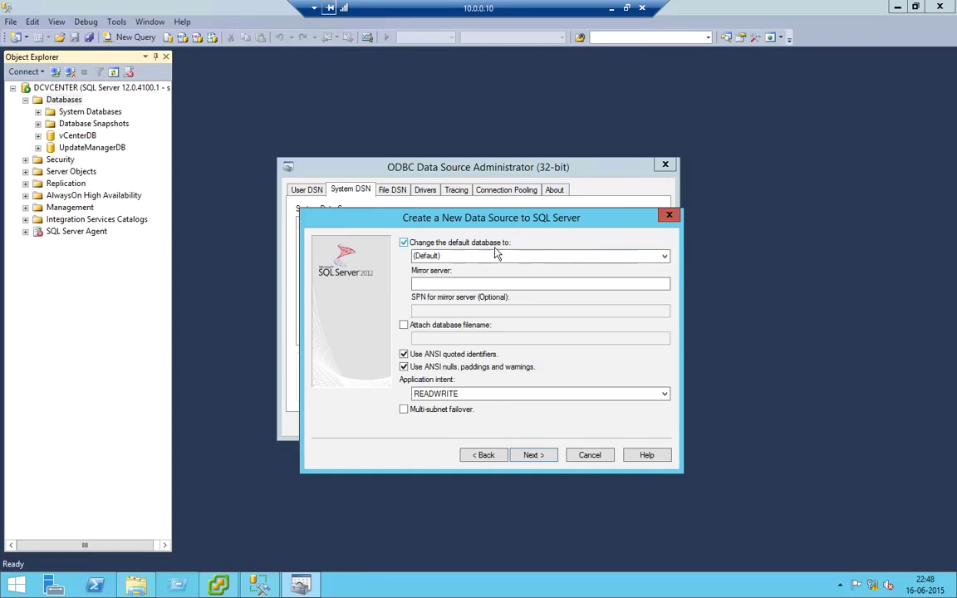
left_click(508, 256)
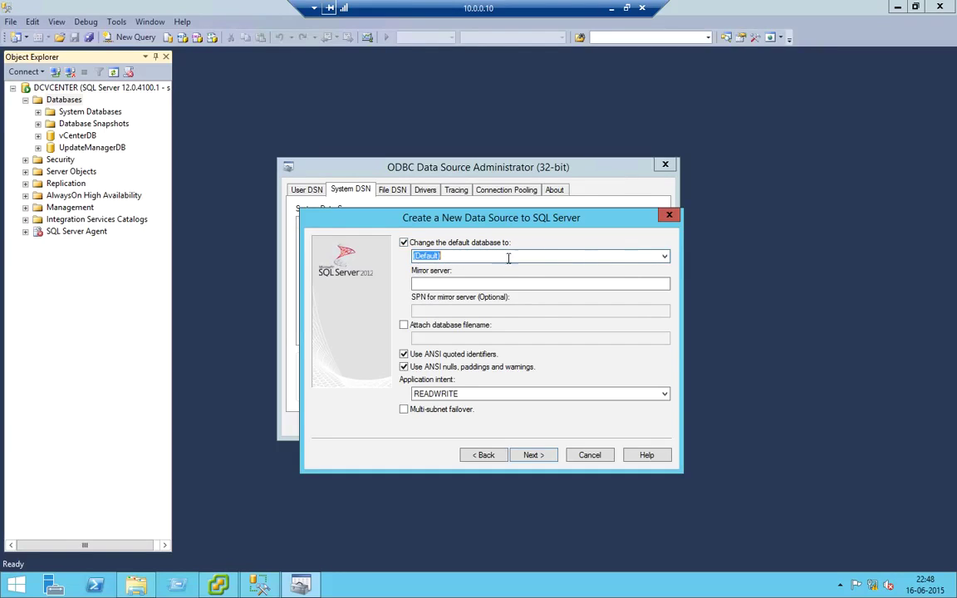
left_click(666, 262)
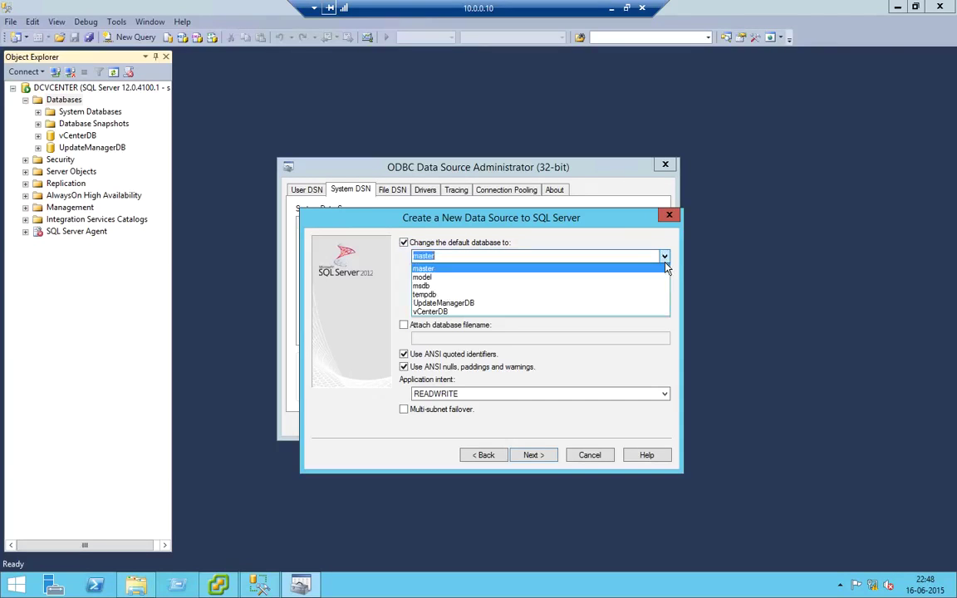
left_click(575, 304)
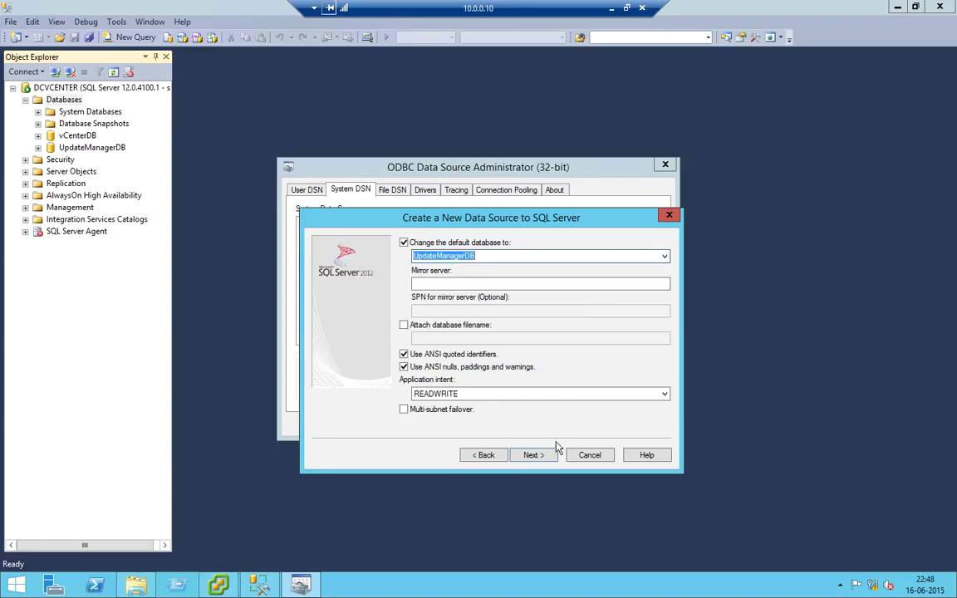
type("f")
key("BackSpace")
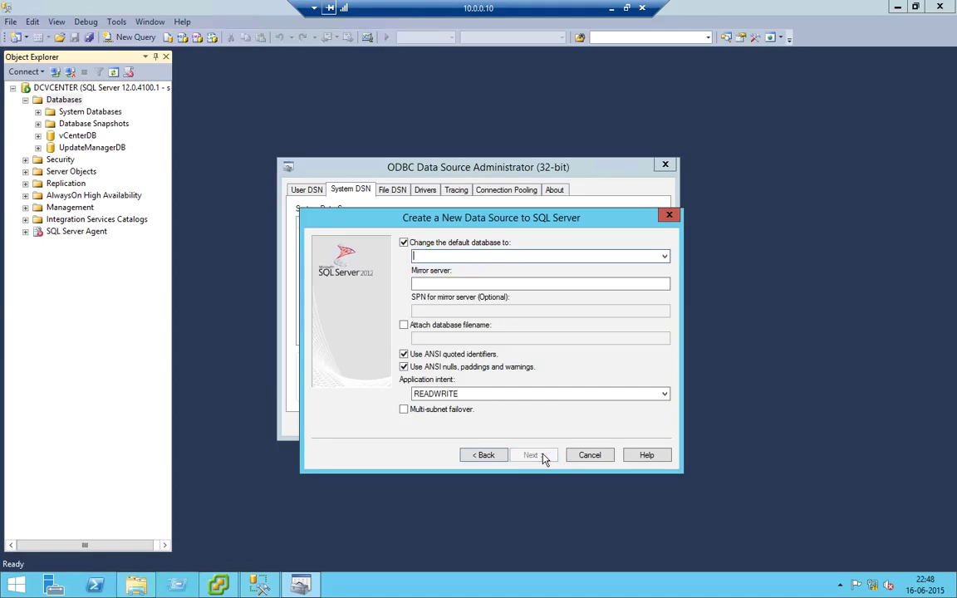
key("Down")
key("Down")
key("Down")
key("Down")
key("Down")
key("Down")
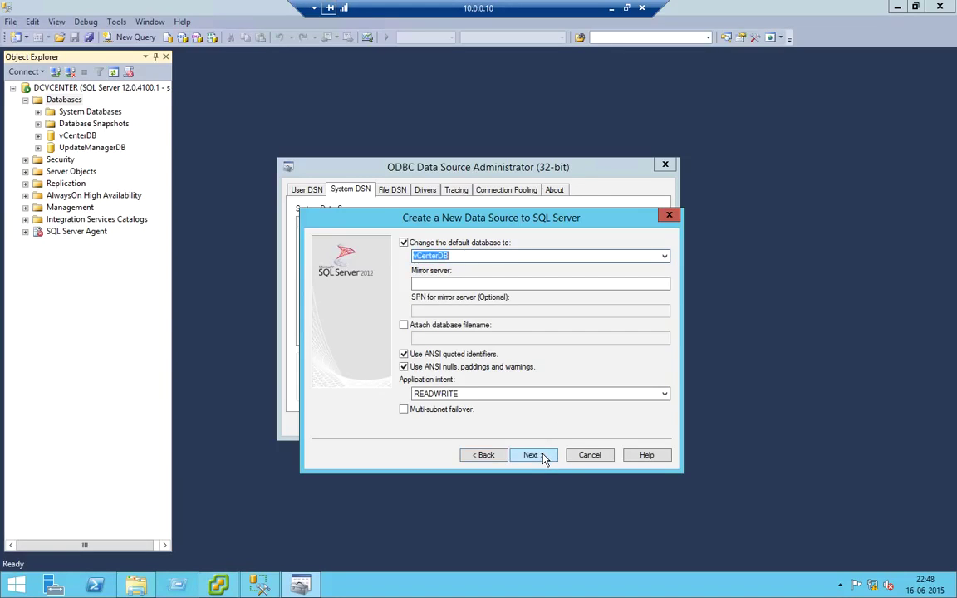
key("Up")
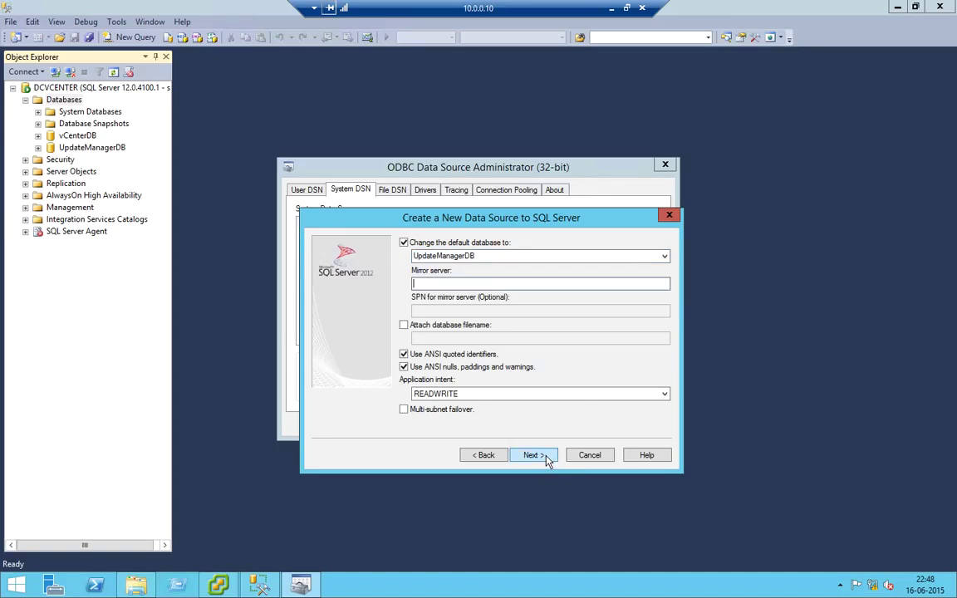
left_click(547, 459)
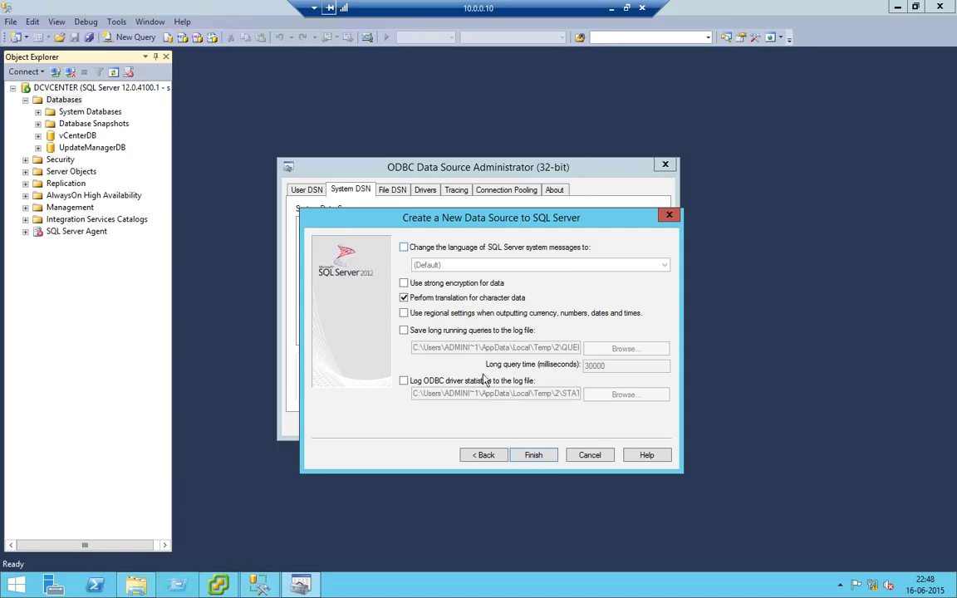
Step: Finish the data source with the remaining defaults, test its connection, and save it, closing the ODBC administrator
left_click(534, 459)
left_click(480, 452)
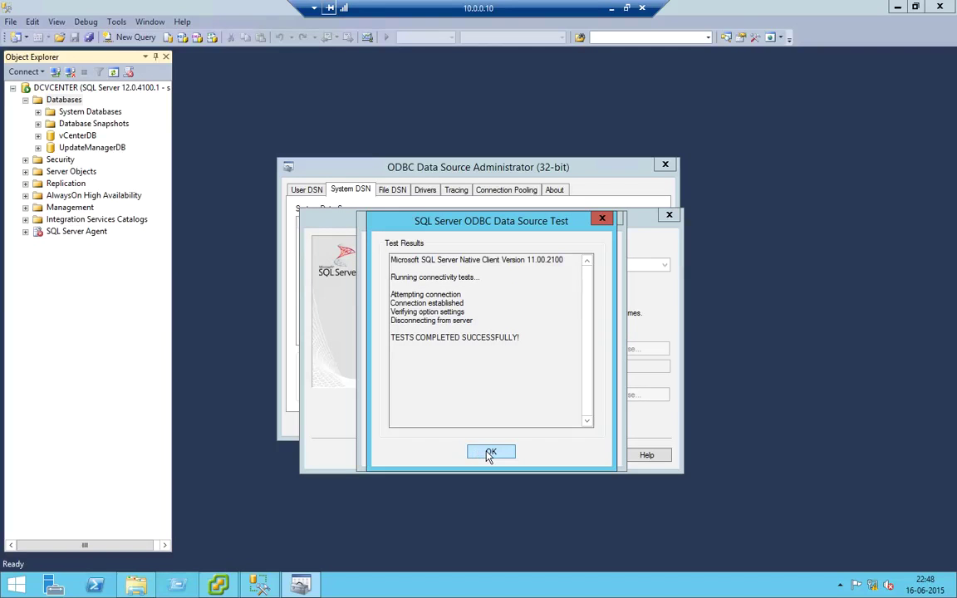
left_click(490, 452)
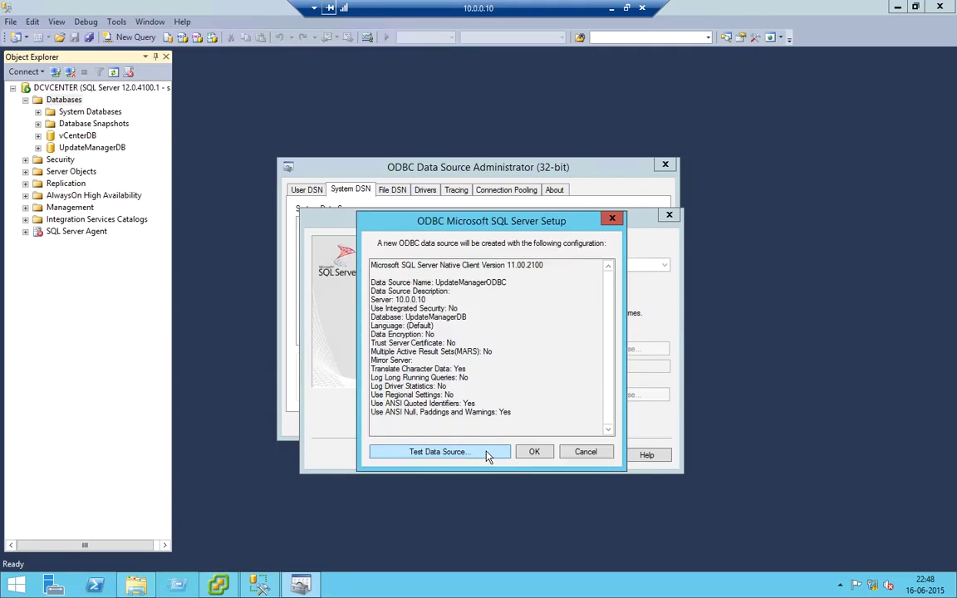
left_click(531, 452)
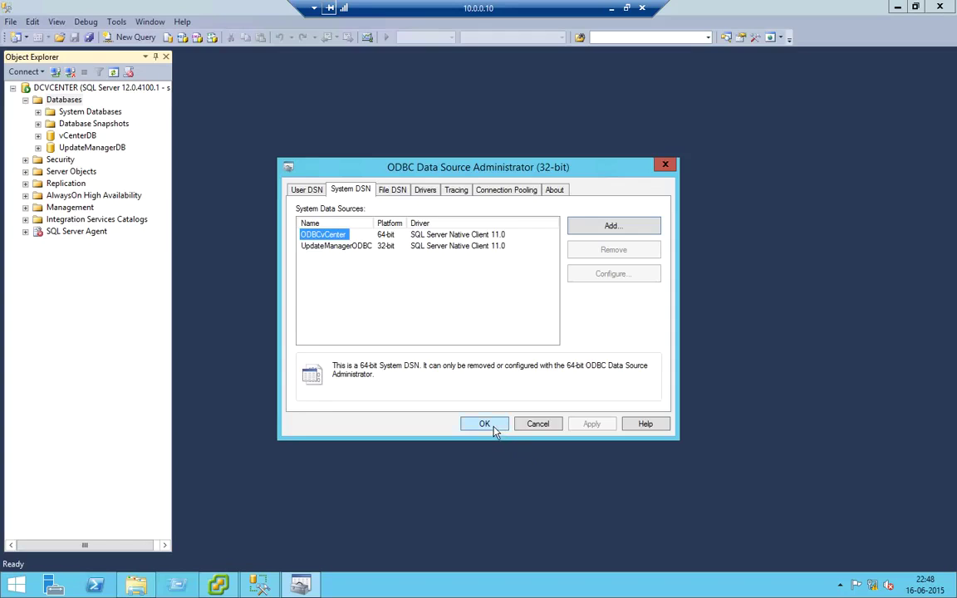
left_click(495, 427)
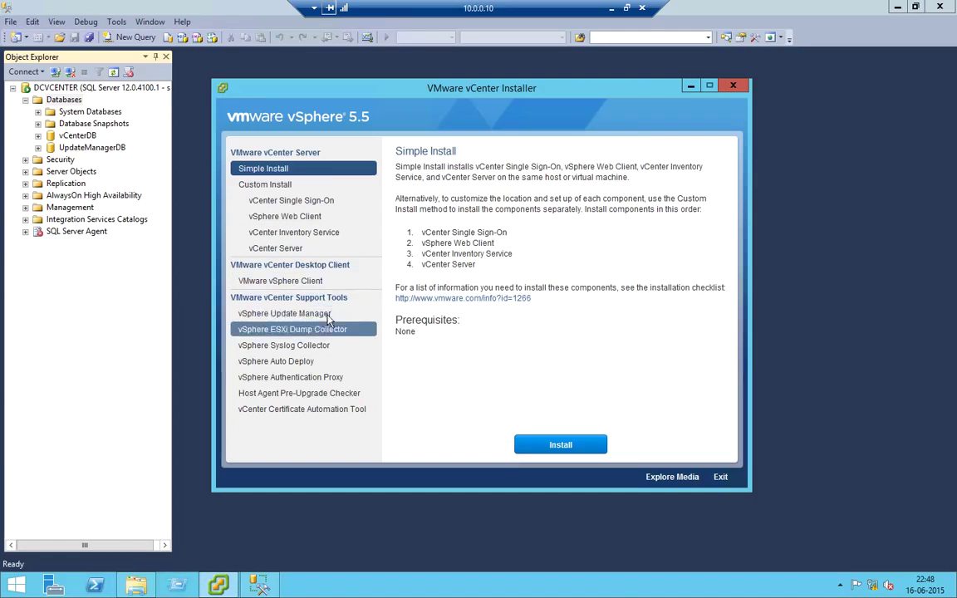
Step: Launch the vSphere Update Manager installation from the VMware vCenter Installer in English (United States)
left_click(329, 314)
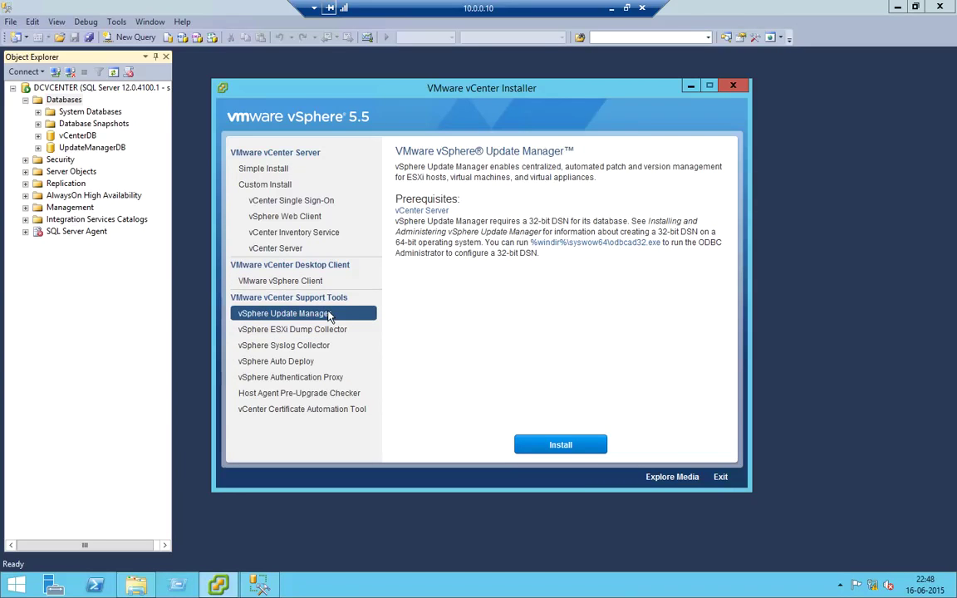
left_click(548, 447)
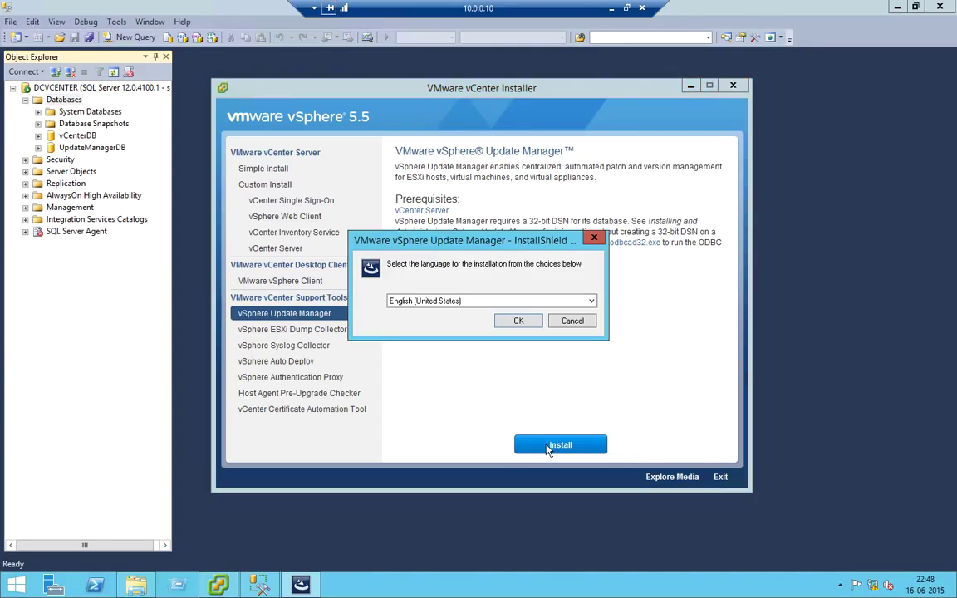
left_click(515, 321)
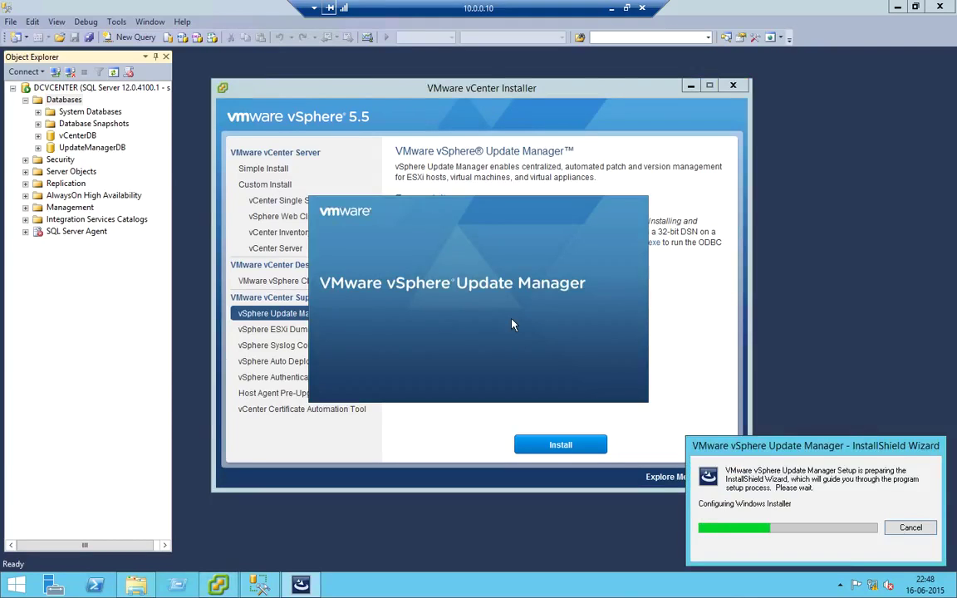
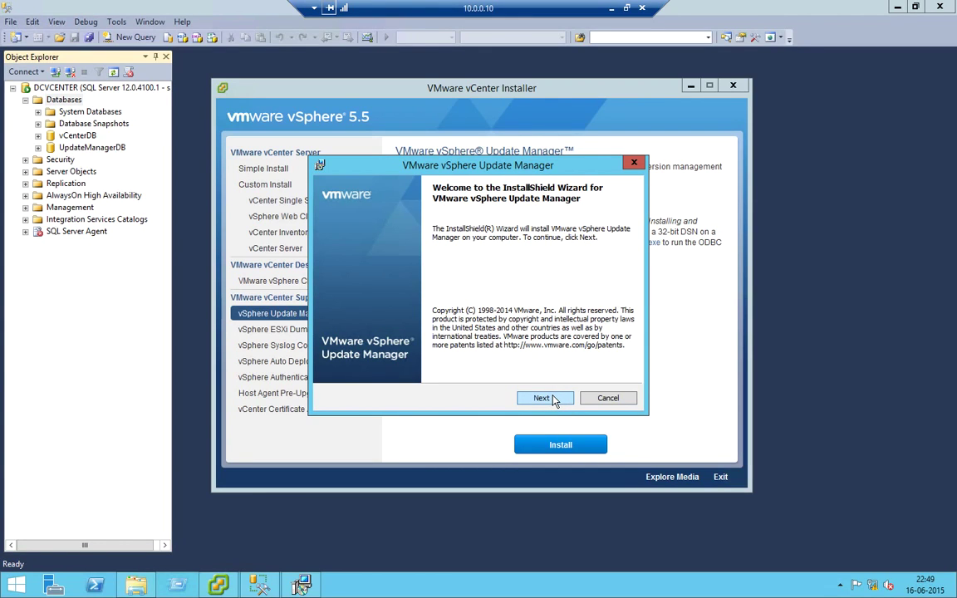
Step: Accept the license agreement and turn off downloading updates from default sources immediately after installation
left_click(552, 399)
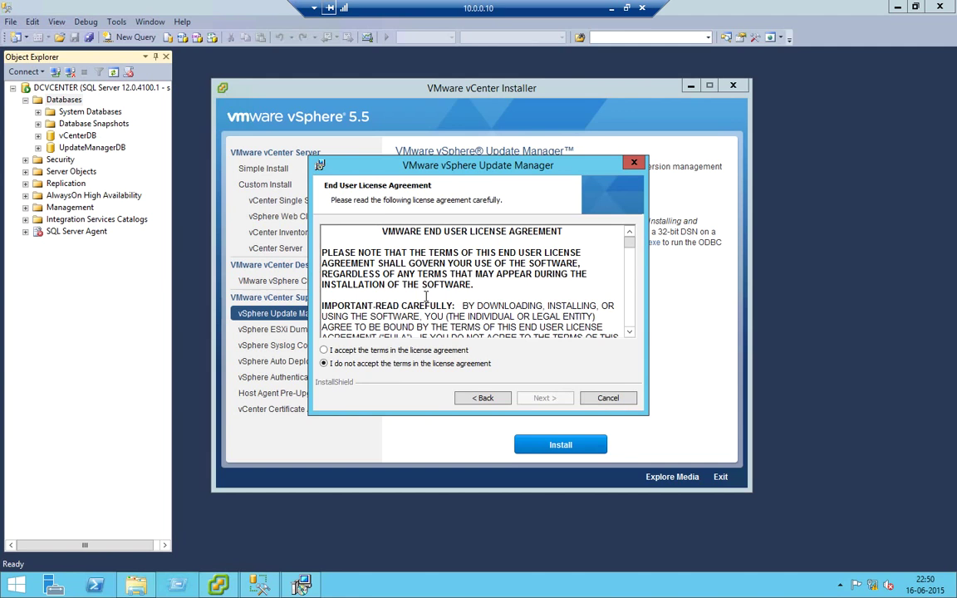
left_click(332, 350)
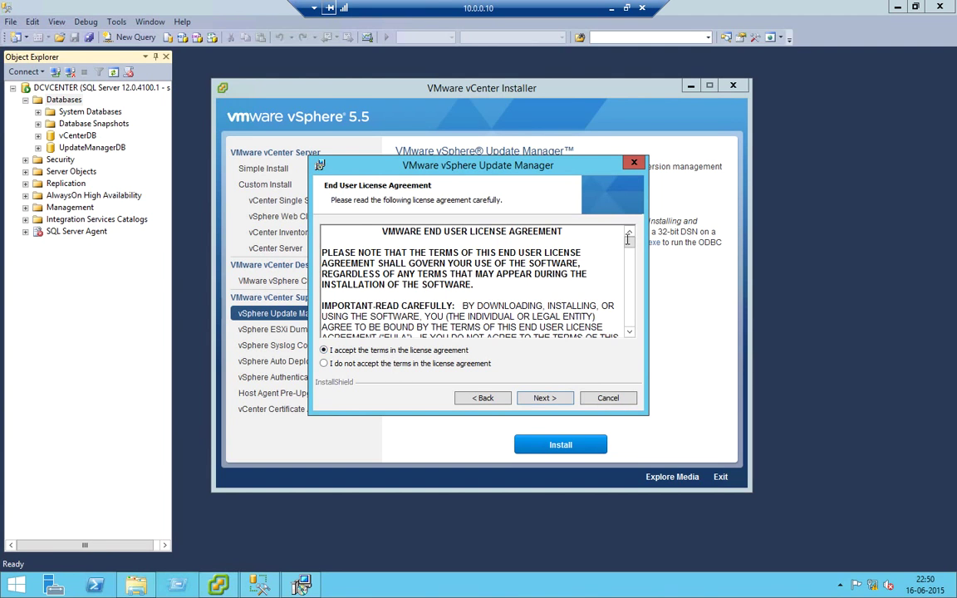
scroll(624, 239, "down", 20)
scroll(559, 328, "up", 20)
left_click(544, 399)
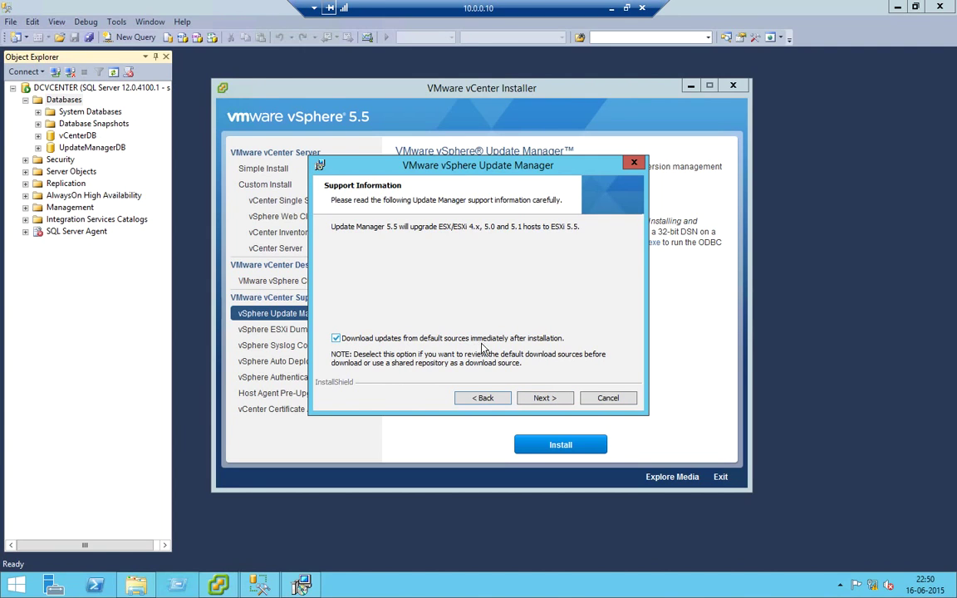
left_click(336, 339)
left_click(548, 398)
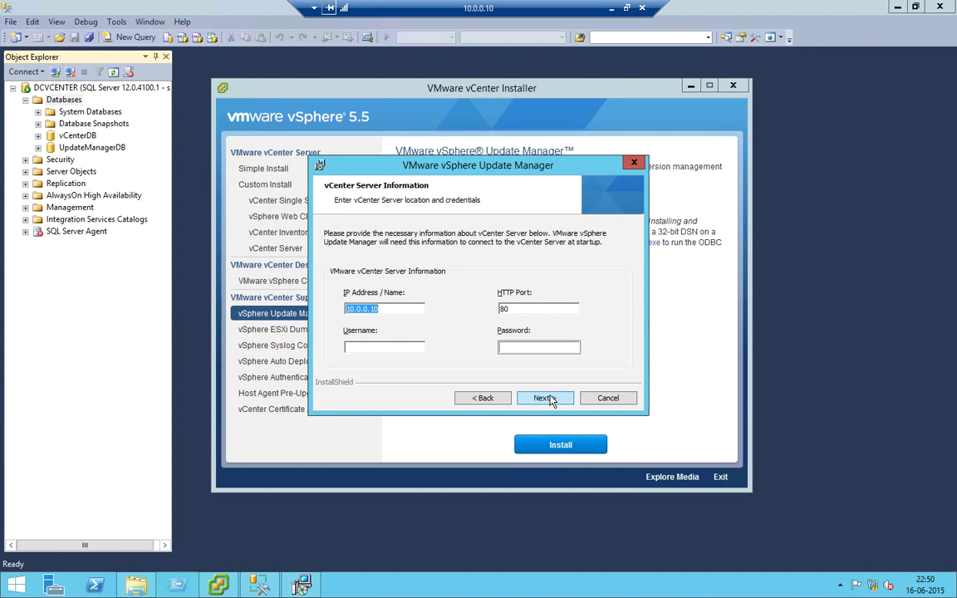
Step: Enter the domain administrator's username and password for vCenter Server 10.0.0.10 and proceed to the database options
left_click(387, 349)
type("anupam\\administrator")
key("Tab")
type("*********")
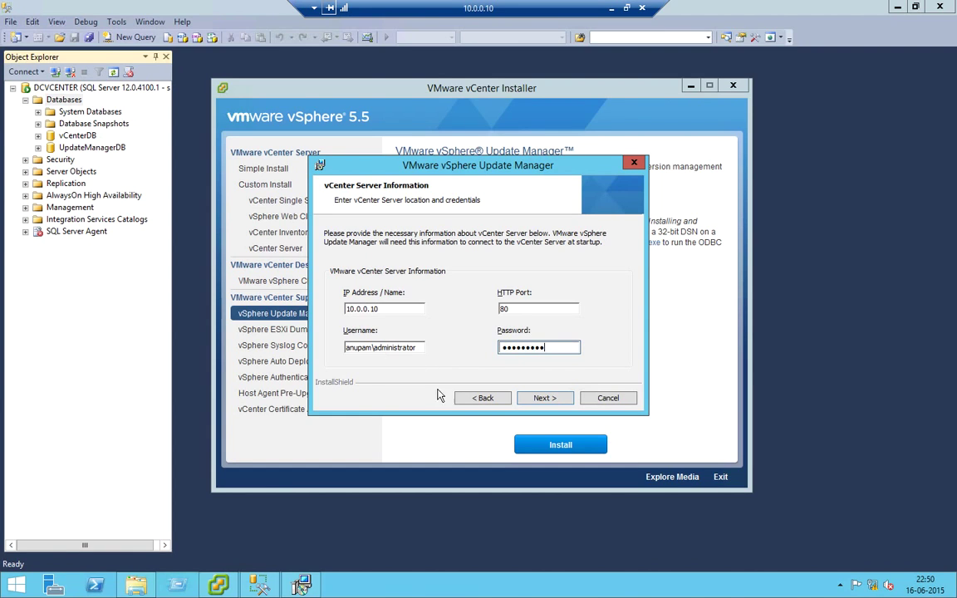
left_click(544, 396)
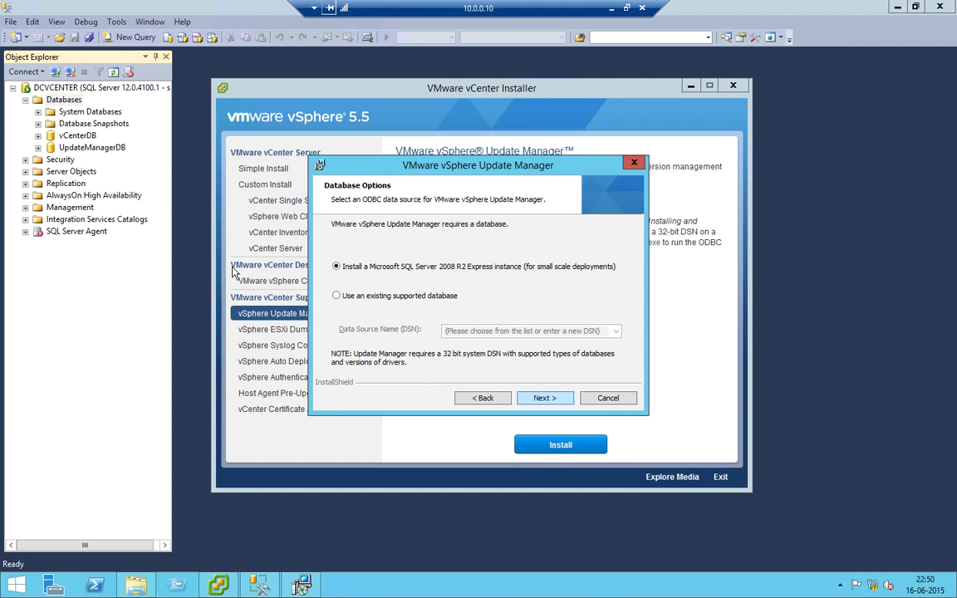
Step: Choose an existing supported database with the UpdateManagerODBC (MS SQL) data source and continue
left_click(371, 297)
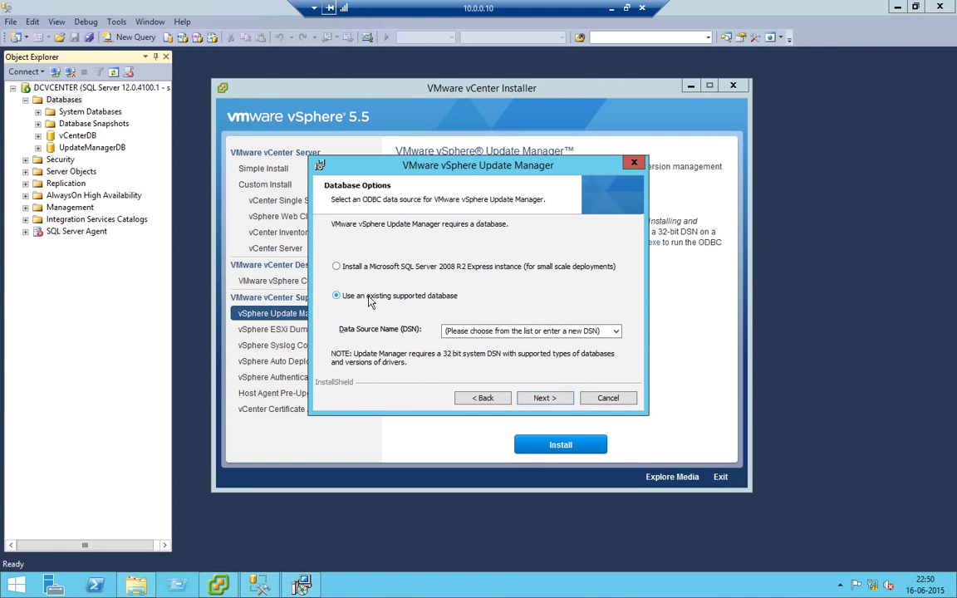
left_click(616, 331)
left_click(571, 346)
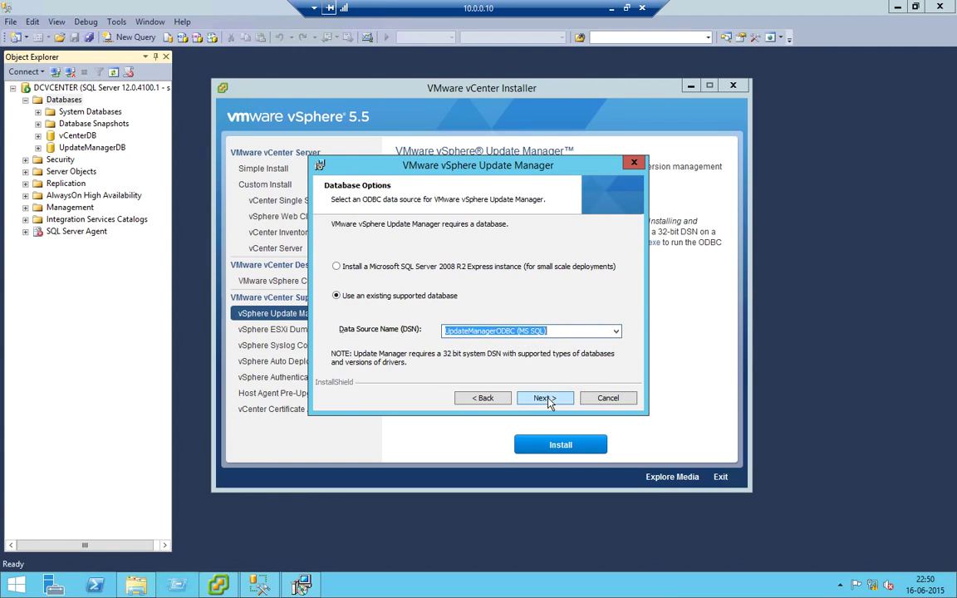
left_click(544, 399)
Step: Enter the database password for the sa user and submit the database information
key("Tab")
type("******")
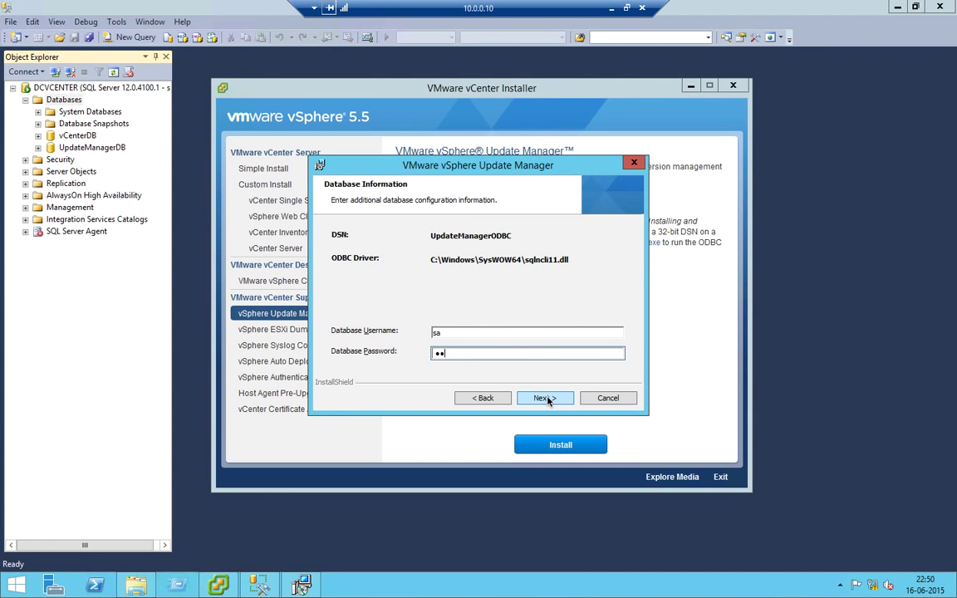
type("*****")
left_click(543, 399)
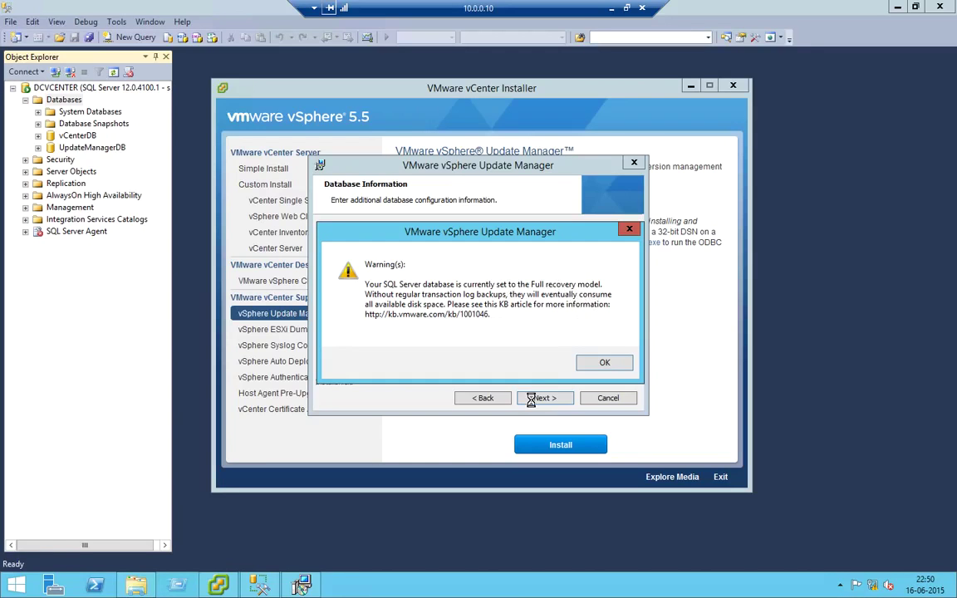
Step: Set the recovery model of the UpdateManagerDB database to Simple in its properties and save the change
left_click(86, 150)
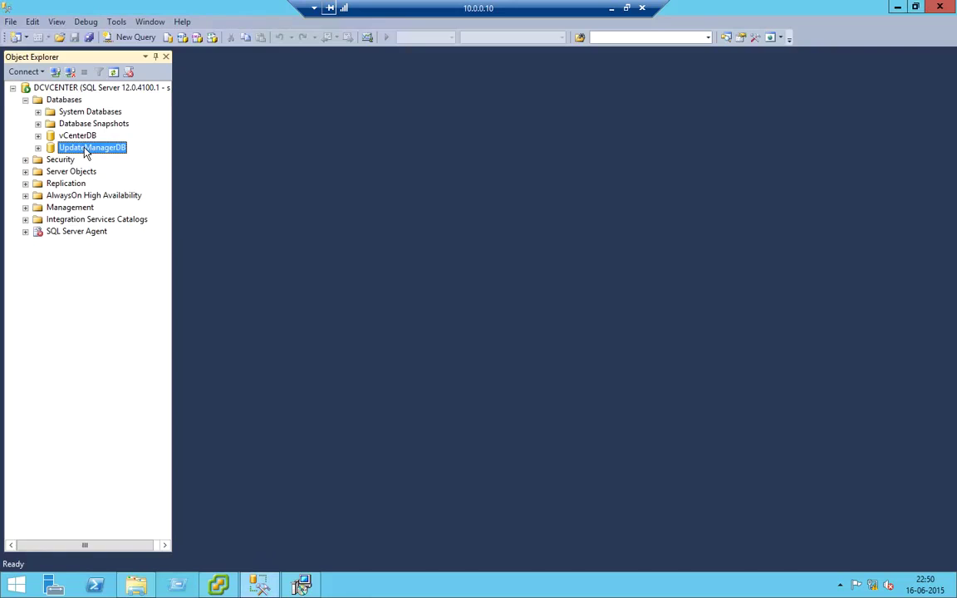
right_click(84, 149)
left_click(130, 338)
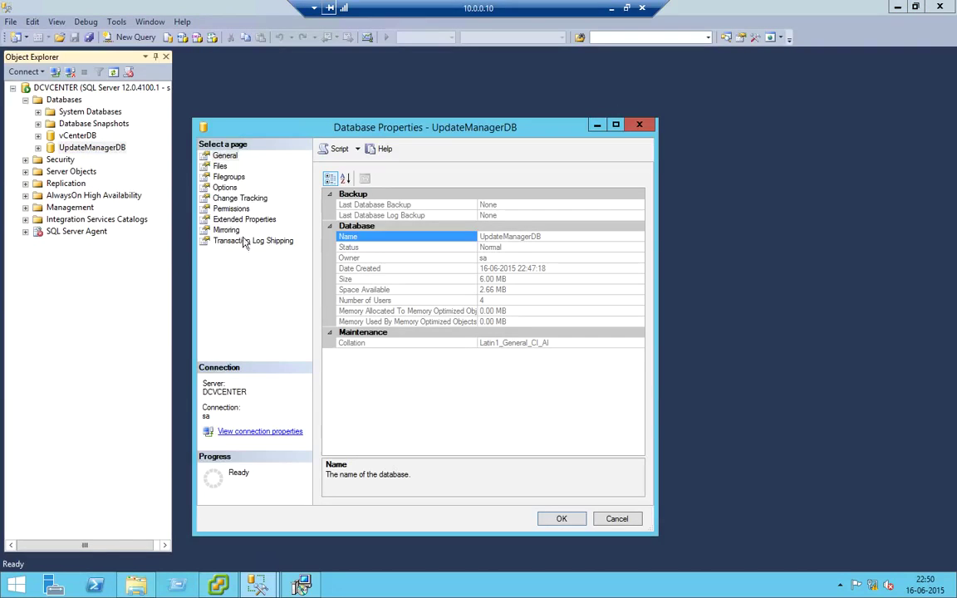
left_click(226, 187)
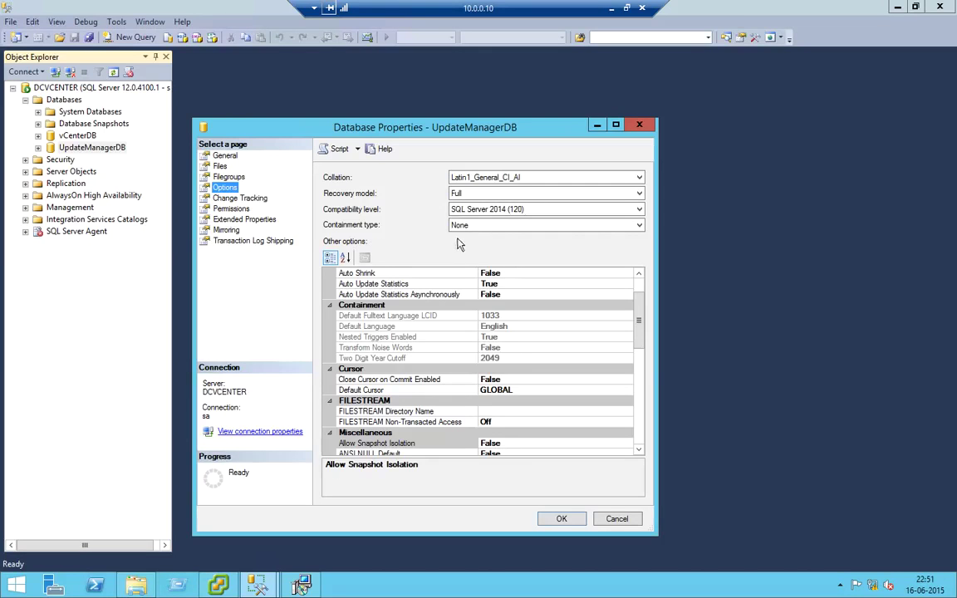
left_click(478, 193)
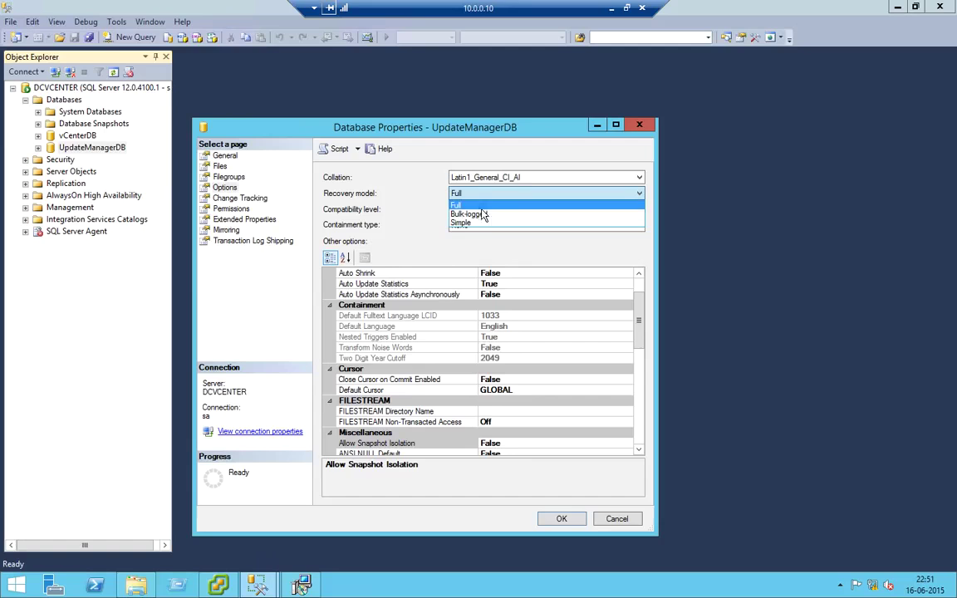
left_click(482, 223)
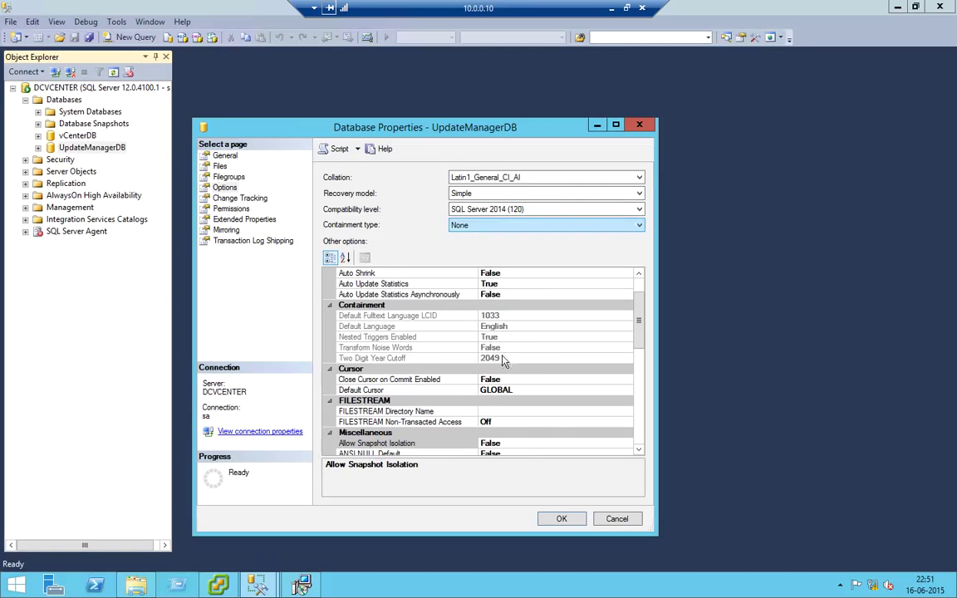
left_click(559, 518)
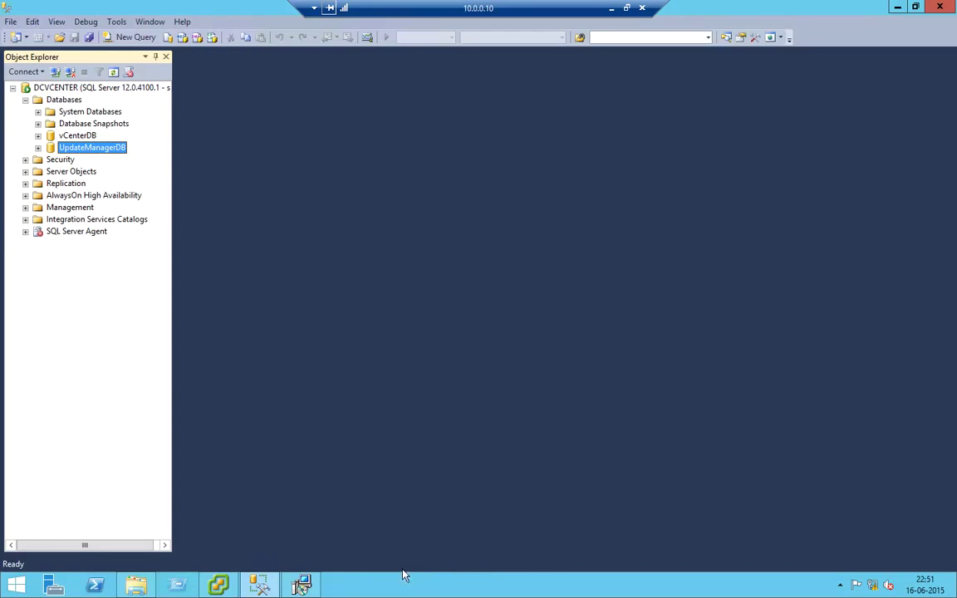
Step: Return to the Update Manager installer, acknowledge the recovery model warning and accept the default port settings for 10.0.0.10
left_click(301, 586)
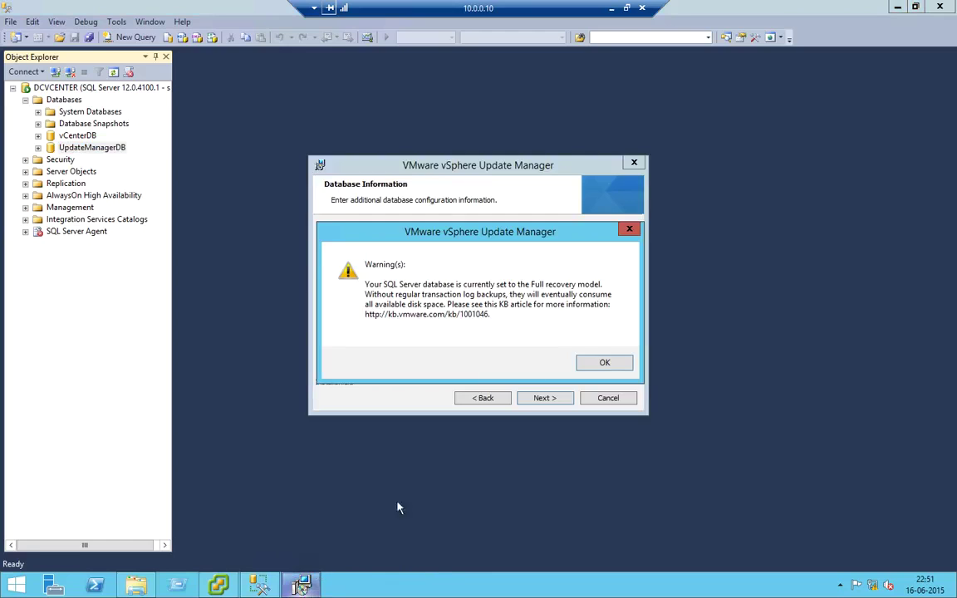
left_click(604, 363)
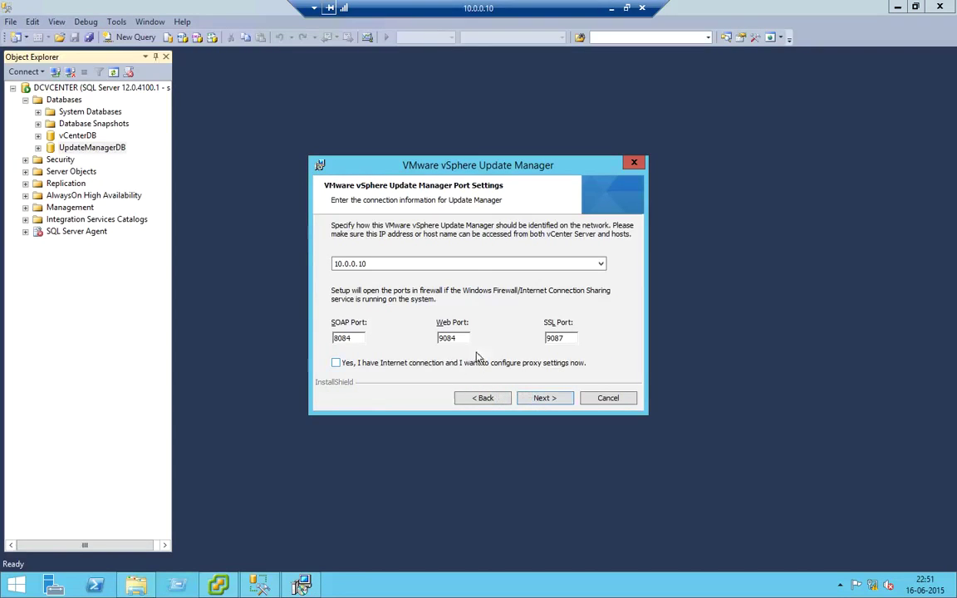
left_click(541, 399)
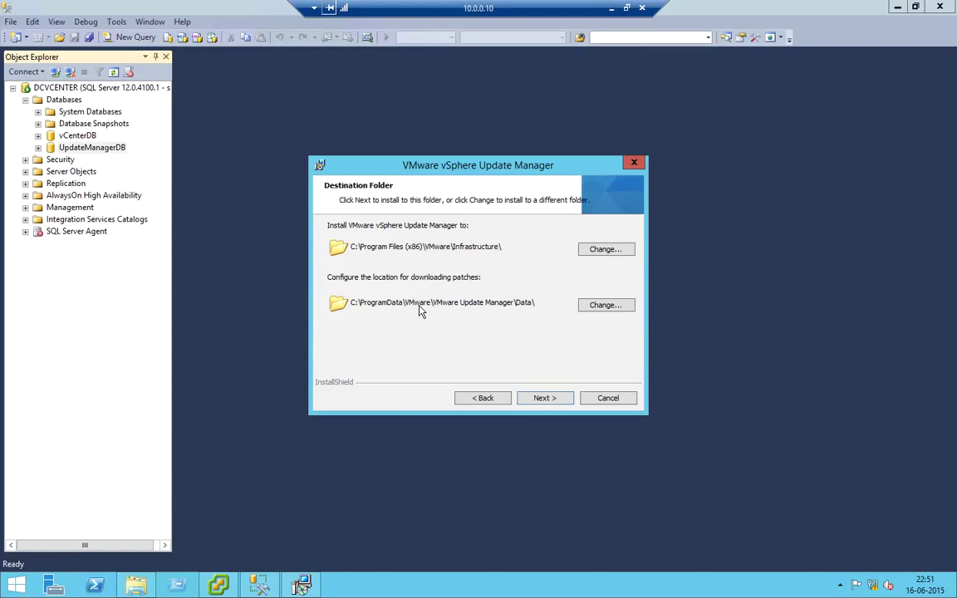
Step: Accept the default destination folders despite the free-space warning, then run the Update Manager installation and finish the wizard
left_click(541, 400)
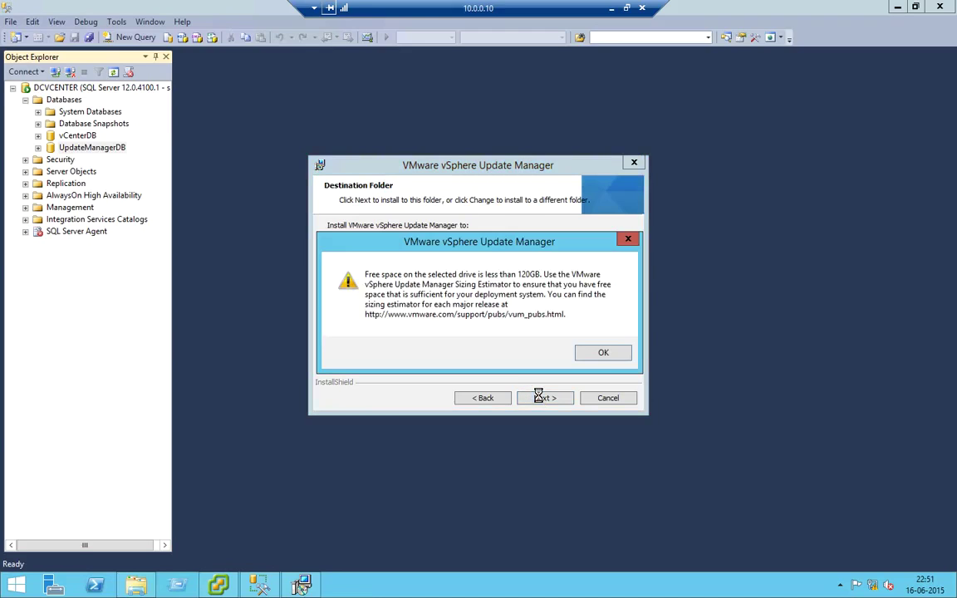
left_click(602, 354)
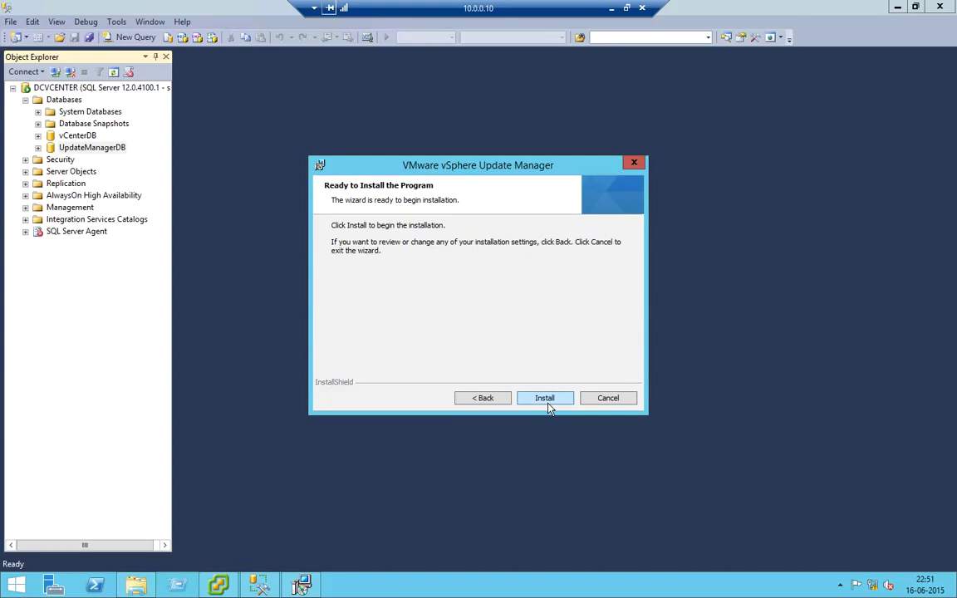
left_click(545, 398)
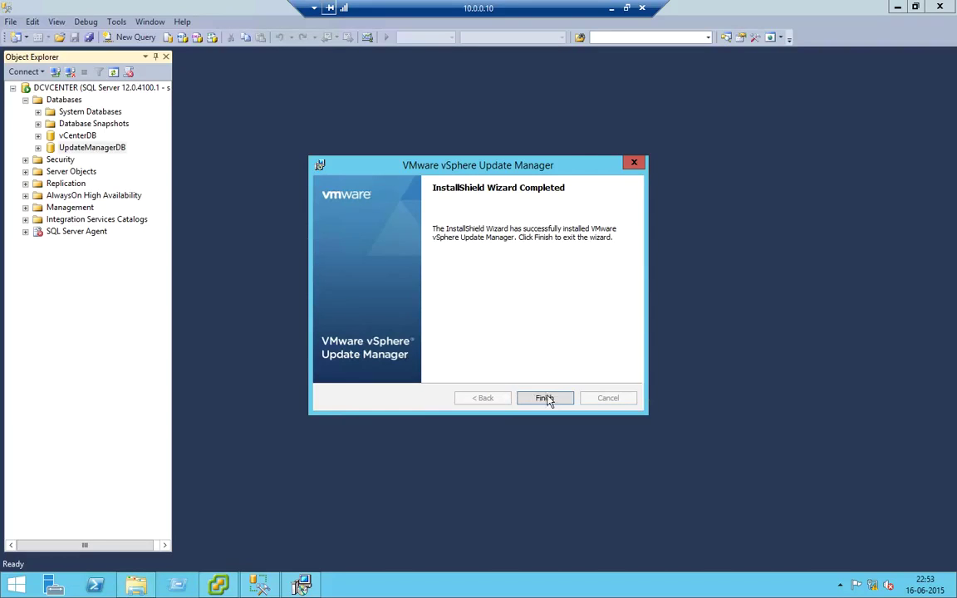
left_click(552, 399)
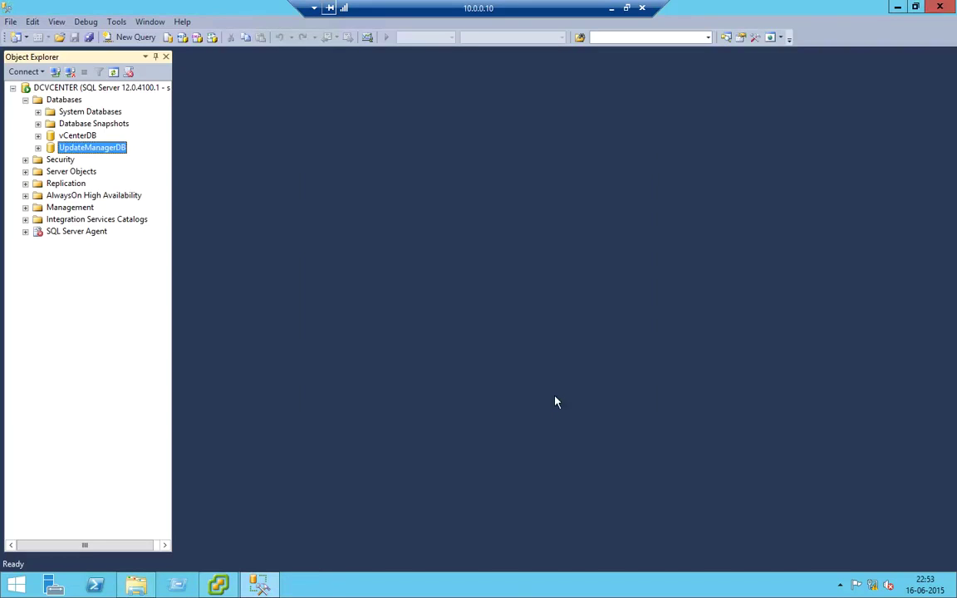
Step: Close SQL Server Management Studio
left_click(945, 7)
left_click(593, 235)
left_click(939, 7)
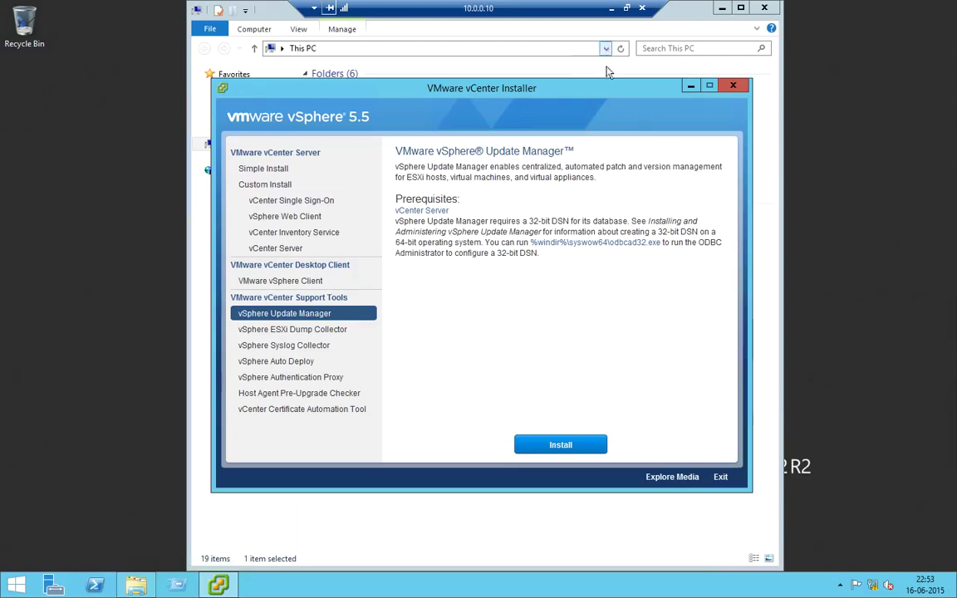
left_click(610, 10)
left_click(342, 588)
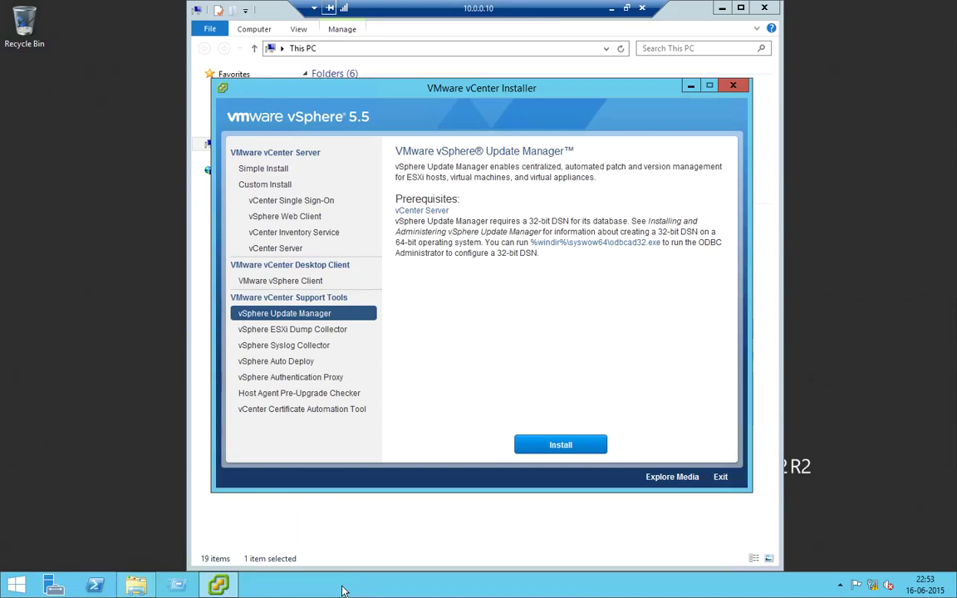
Step: Launch the Services console, find the SQL Server Agent (MSSQLSERVER) service and open its properties
left_click(184, 586)
left_click(121, 545)
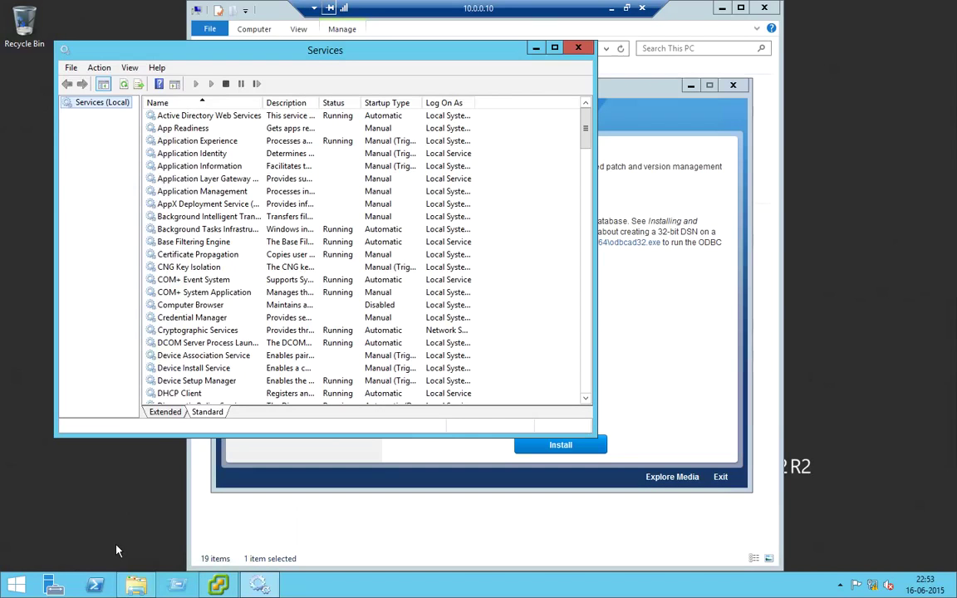
left_click(179, 331)
type("sql")
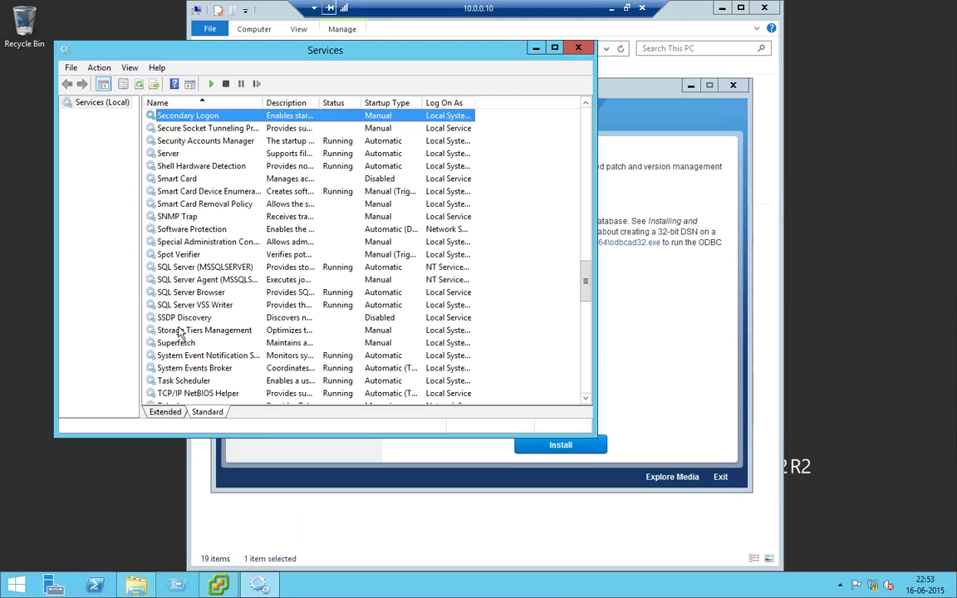
key("Down")
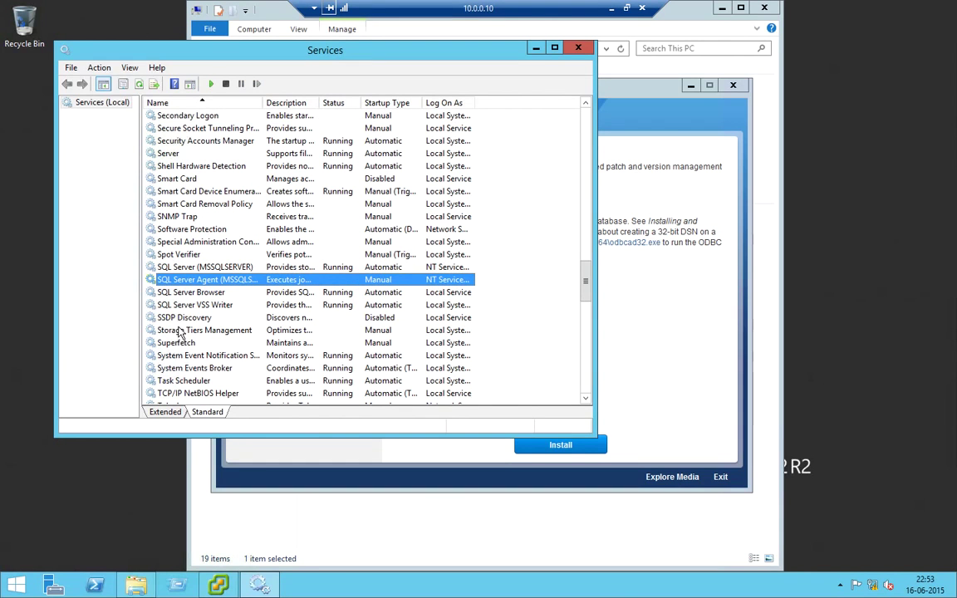
right_click(193, 281)
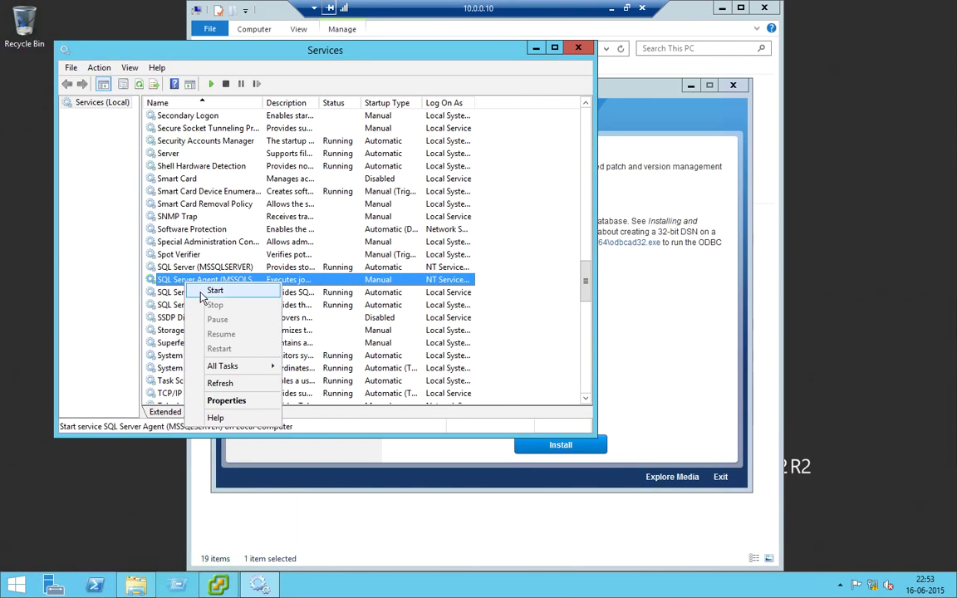
left_click(222, 402)
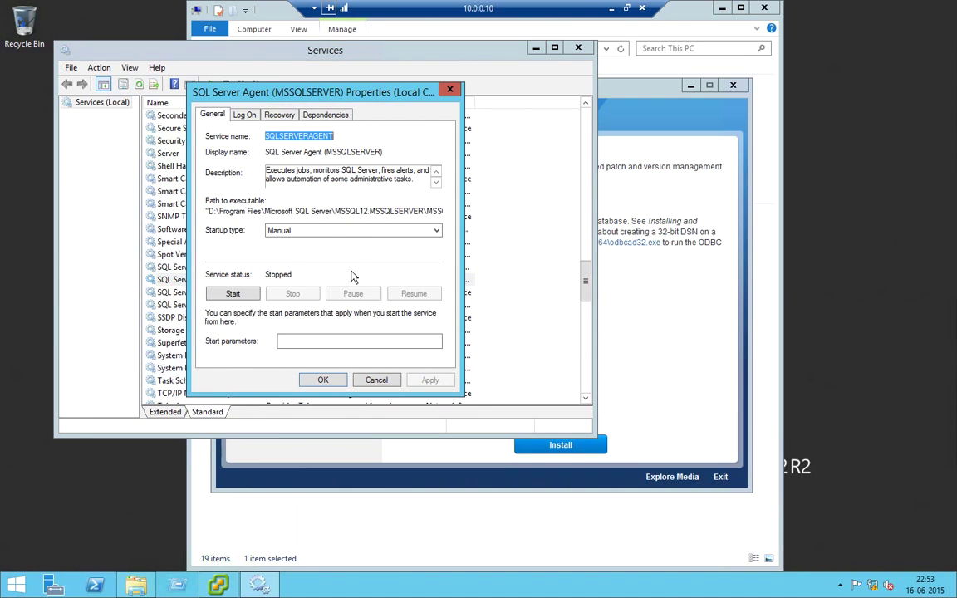
Step: Set the SQL Server Agent startup type to Automatic, start the service and save its properties
left_click(300, 235)
left_click(301, 235)
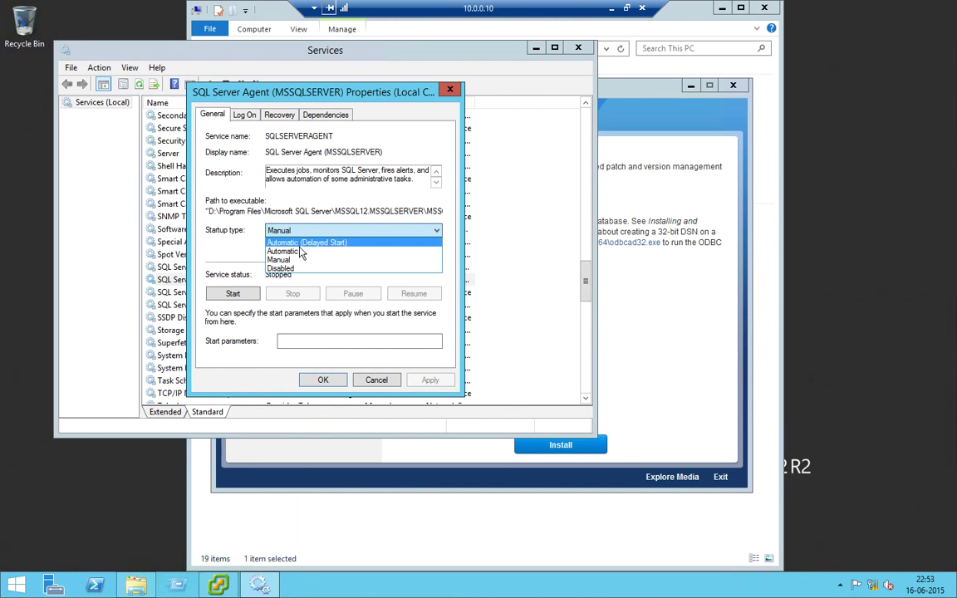
left_click(274, 250)
left_click(243, 297)
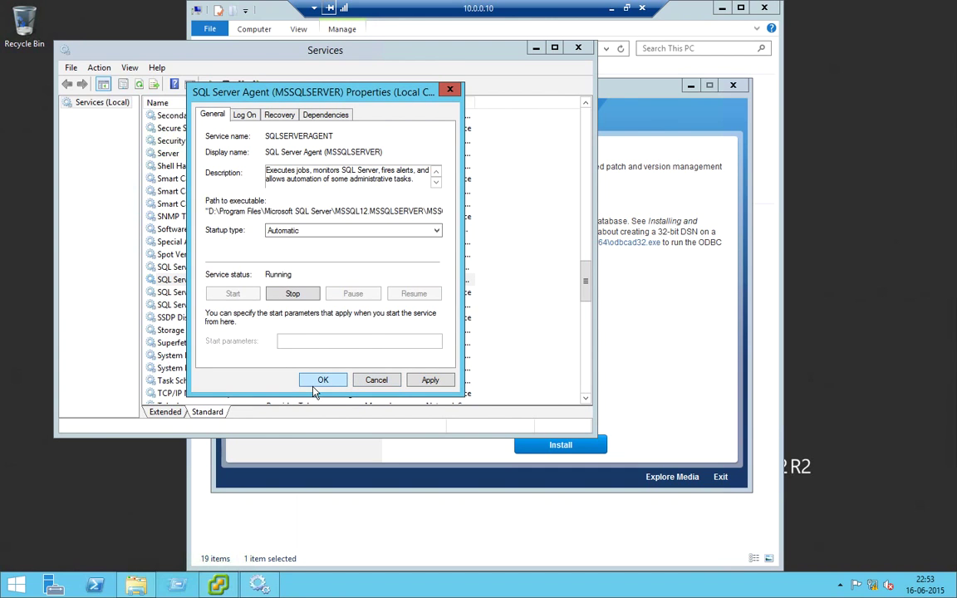
left_click(324, 380)
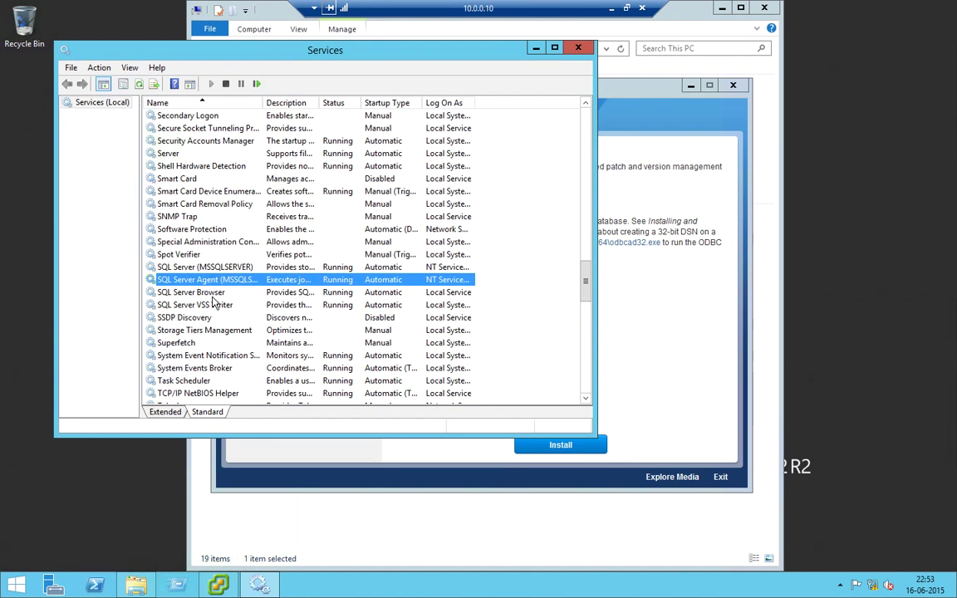
Step: Check the status of the VMware services, including the vSphere Update Manager services, in the services list
scroll(214, 306, "down", 1)
scroll(213, 305, "down", 4)
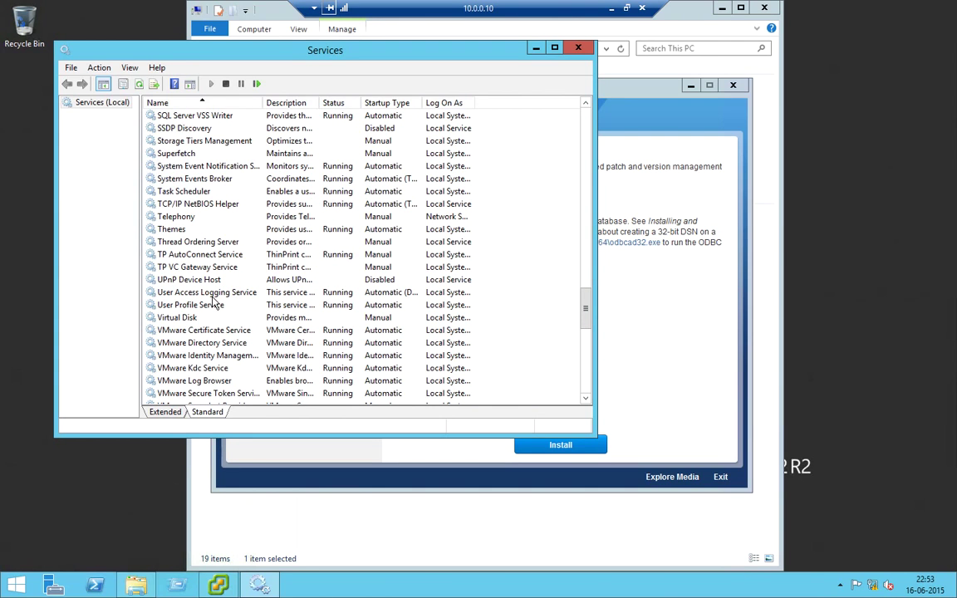
left_click(193, 368)
scroll(188, 374, "down", 1)
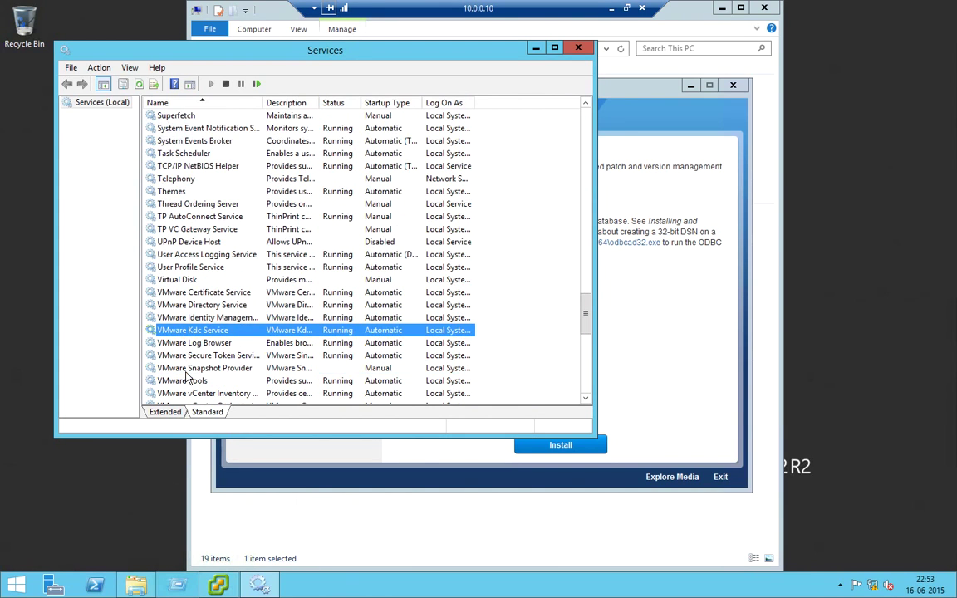
scroll(188, 378, "down", 2)
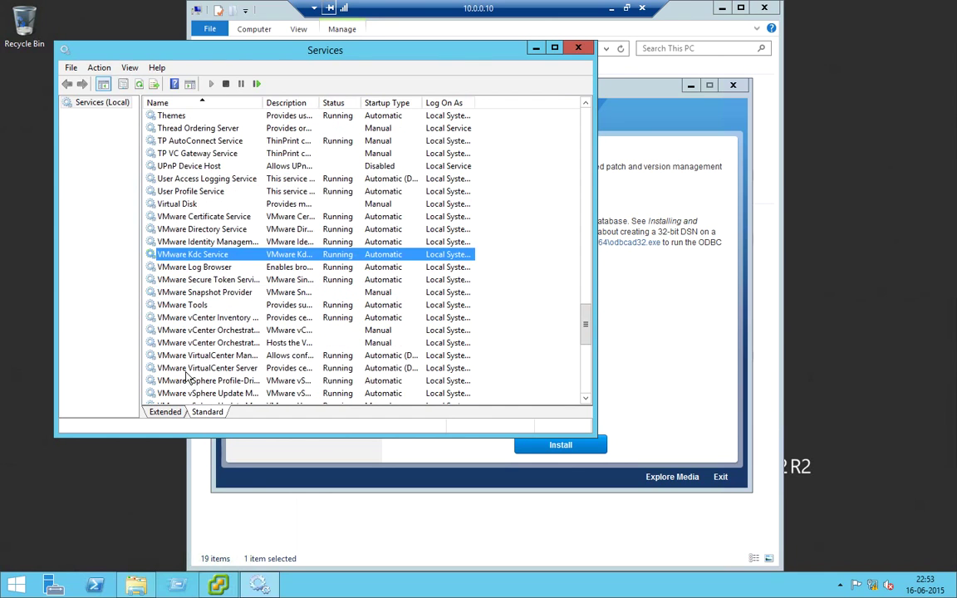
scroll(188, 378, "down", 1)
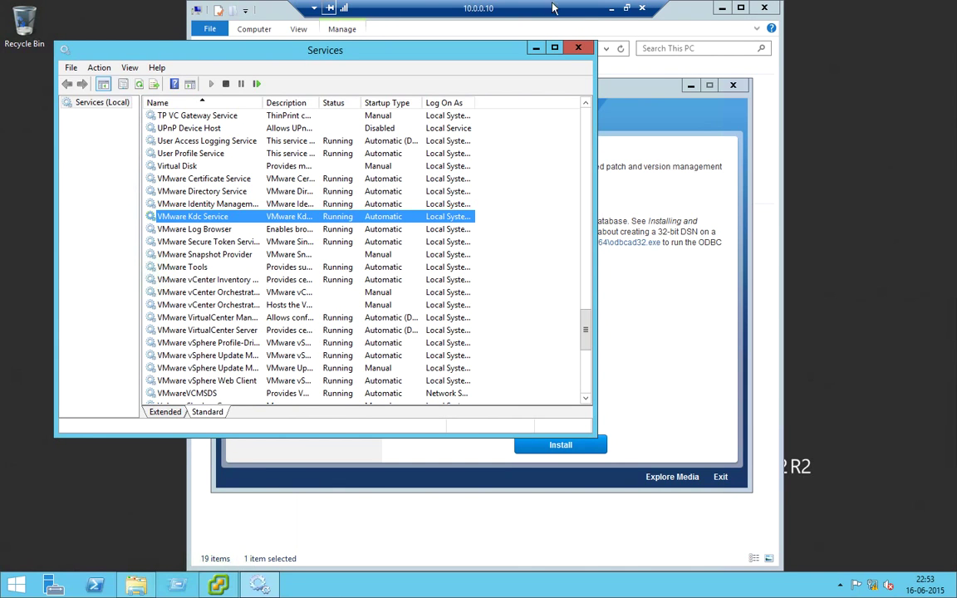
Step: Leave the remote session for the vSphere Client, dismiss the evaluation license notice and go to its Home page
left_click(610, 11)
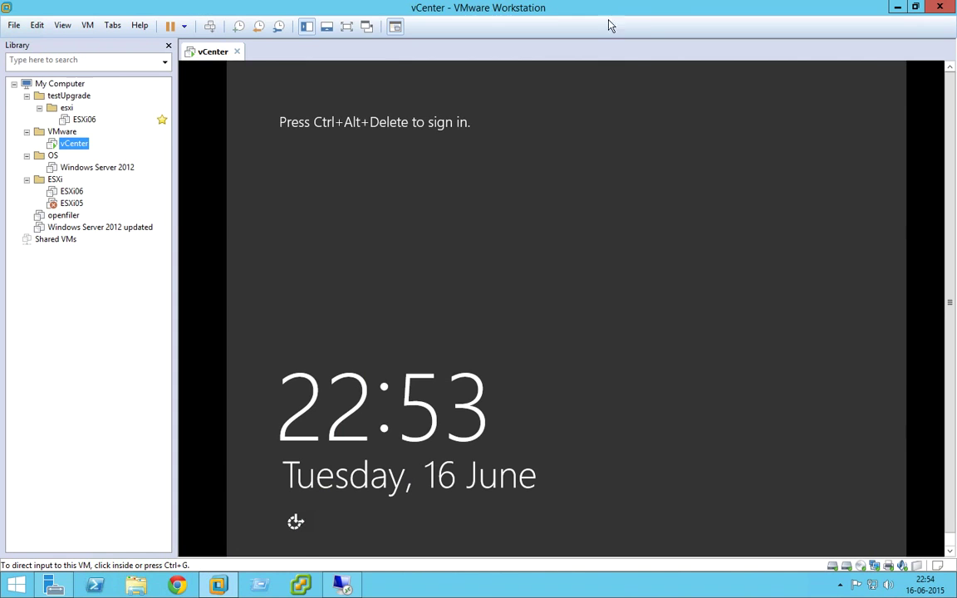
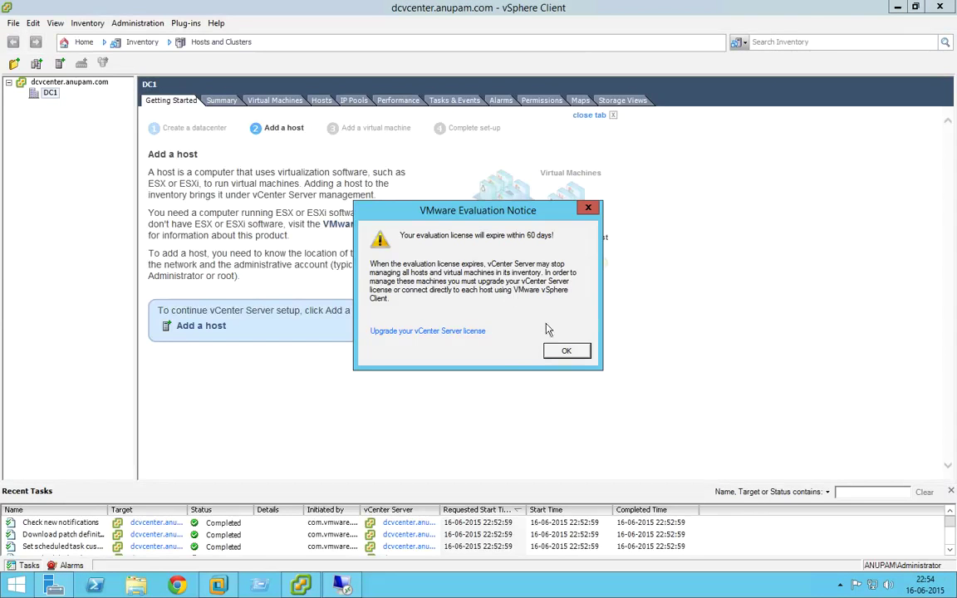
left_click(565, 351)
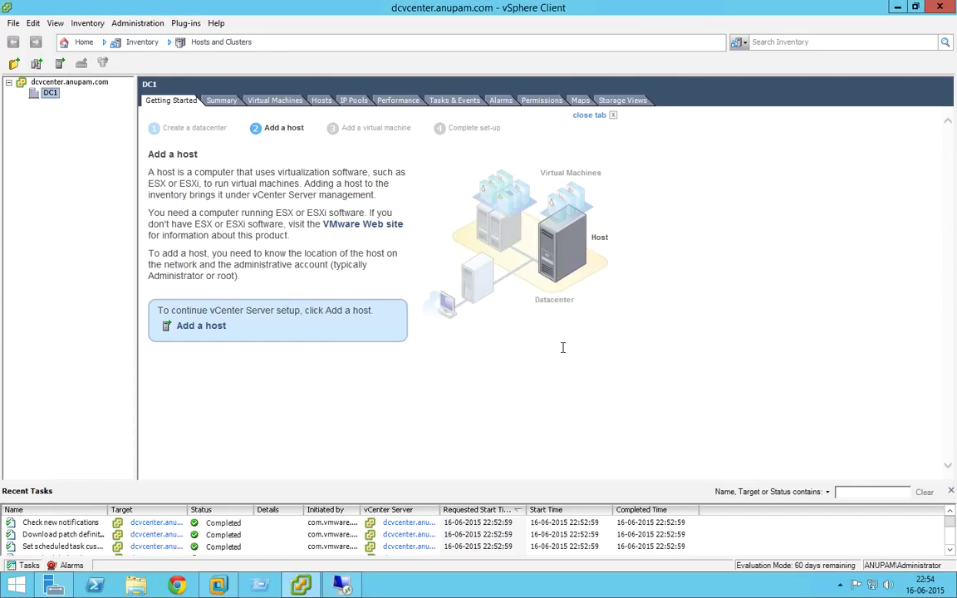
left_click(72, 45)
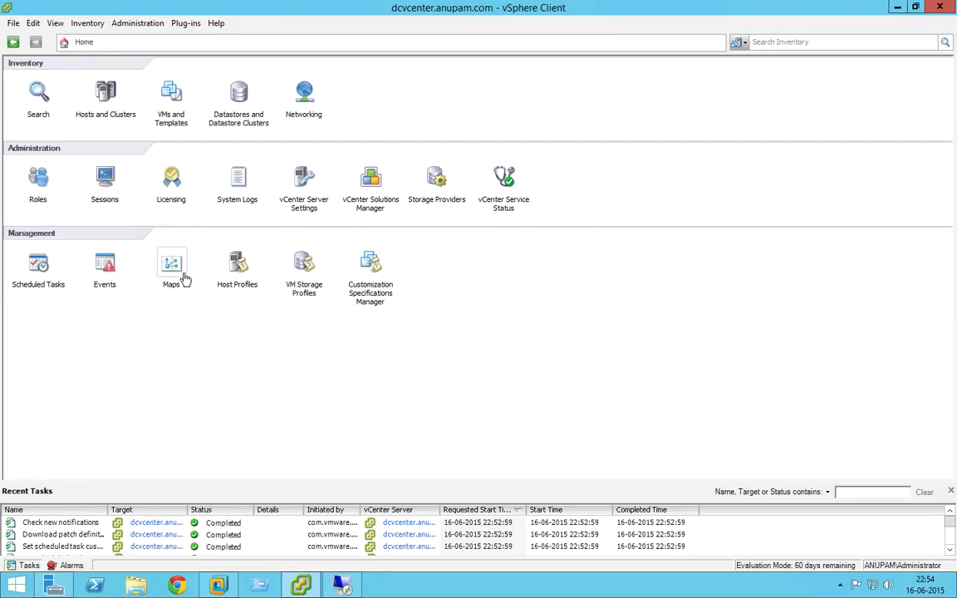
Step: Open the Plug-in Manager and launch the download and installation of the VMware vSphere Update Manager extension
left_click(186, 23)
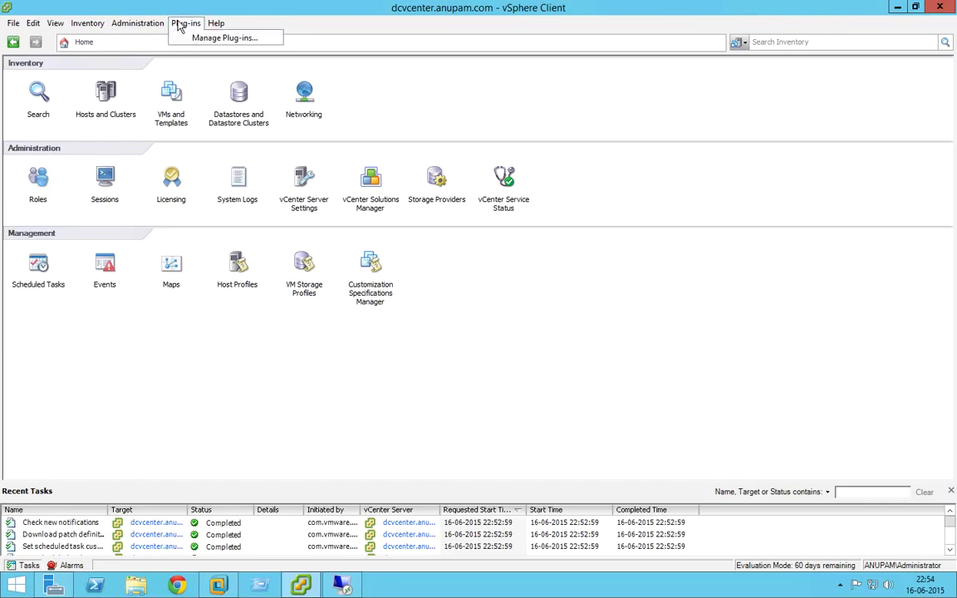
left_click(197, 38)
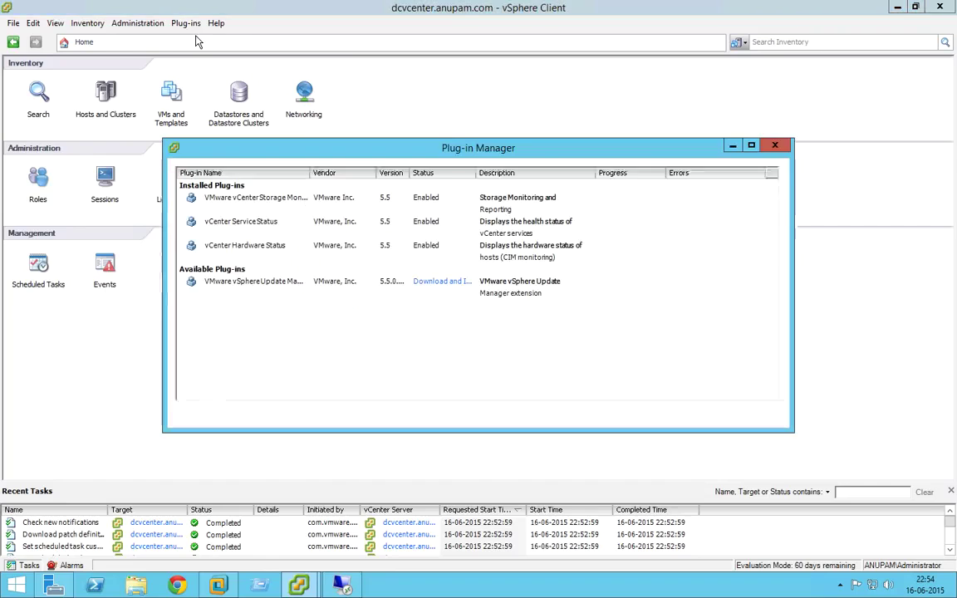
left_click(432, 282)
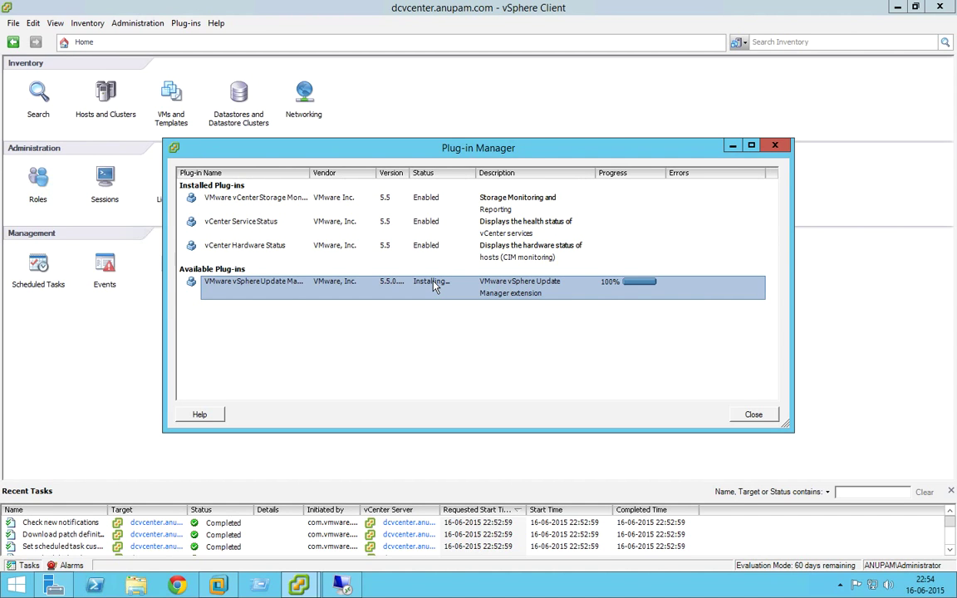
left_click(518, 320)
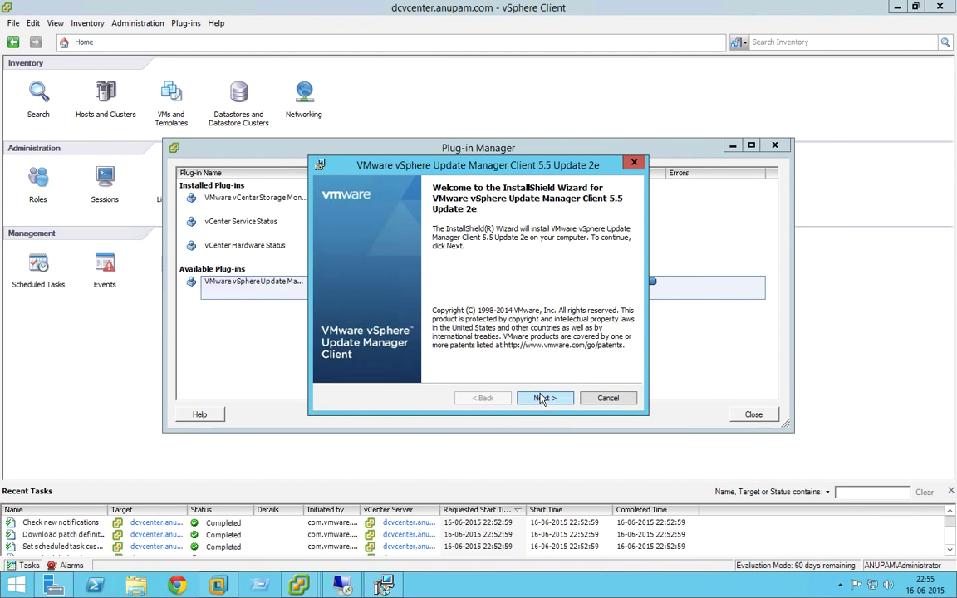
Step: Accept the license agreement and complete the VMware vSphere Update Manager Client 5.5 Update 2e installation wizard
left_click(541, 398)
left_click(390, 349)
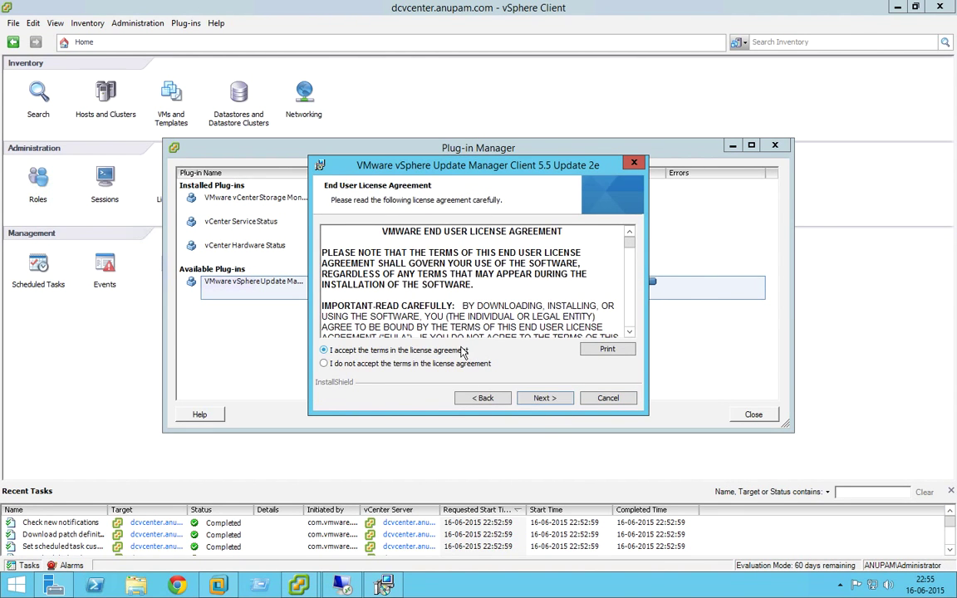
left_click(540, 397)
left_click(537, 400)
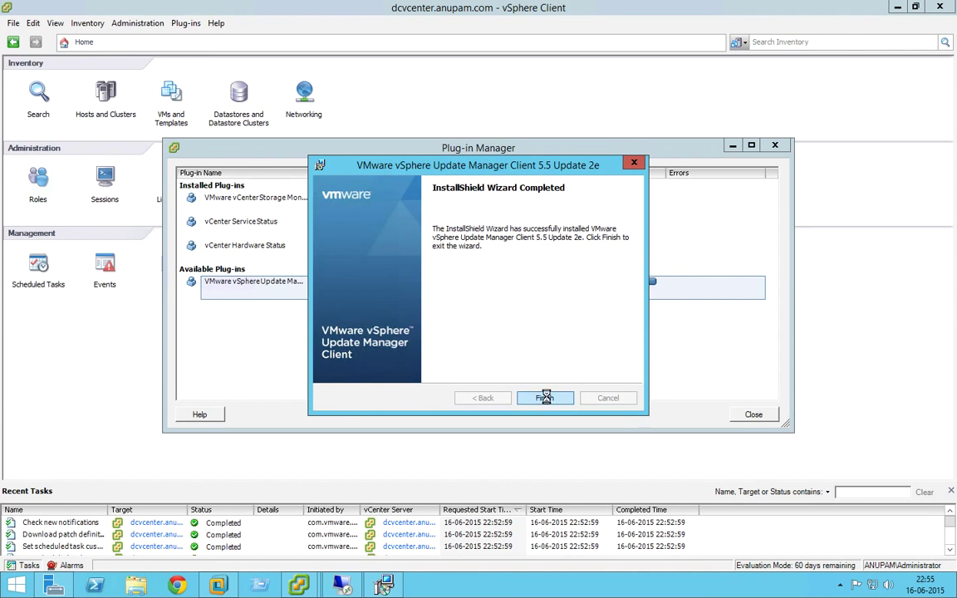
left_click(544, 398)
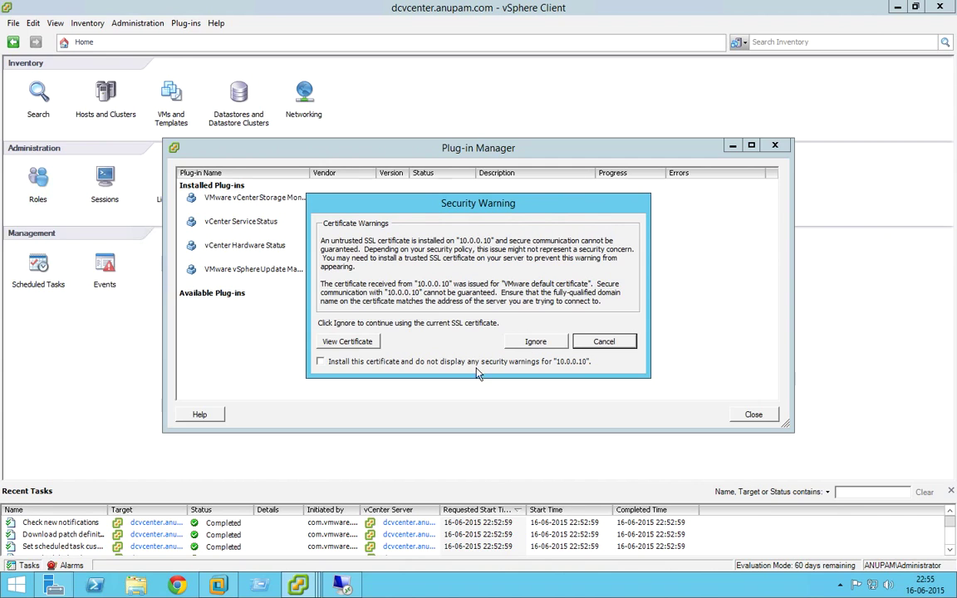
Step: Install the SSL certificate for 10.0.0.10 to suppress its security warnings, ignore the current warning and close the Plug-in Manager
left_click(463, 363)
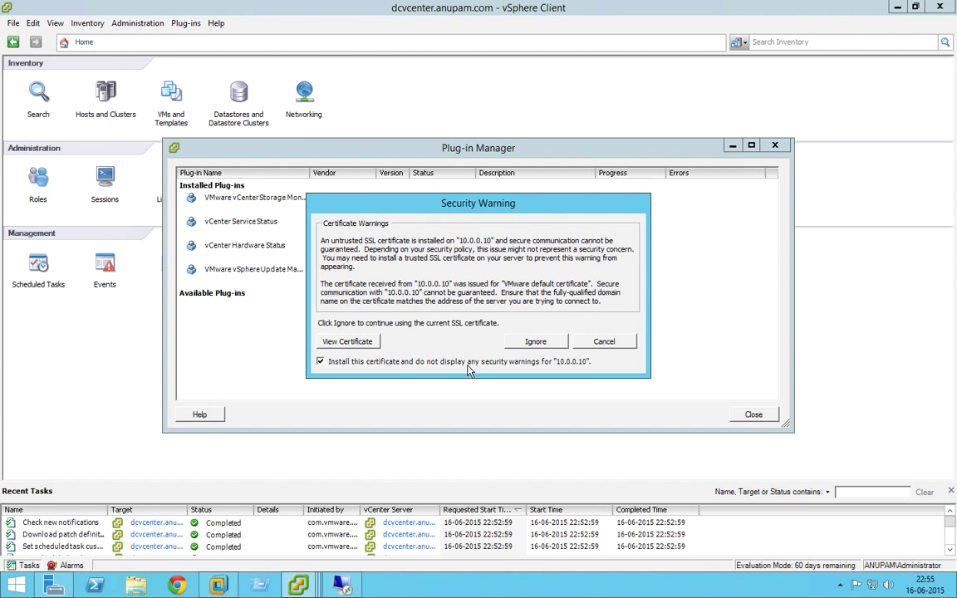
left_click(533, 342)
left_click(536, 362)
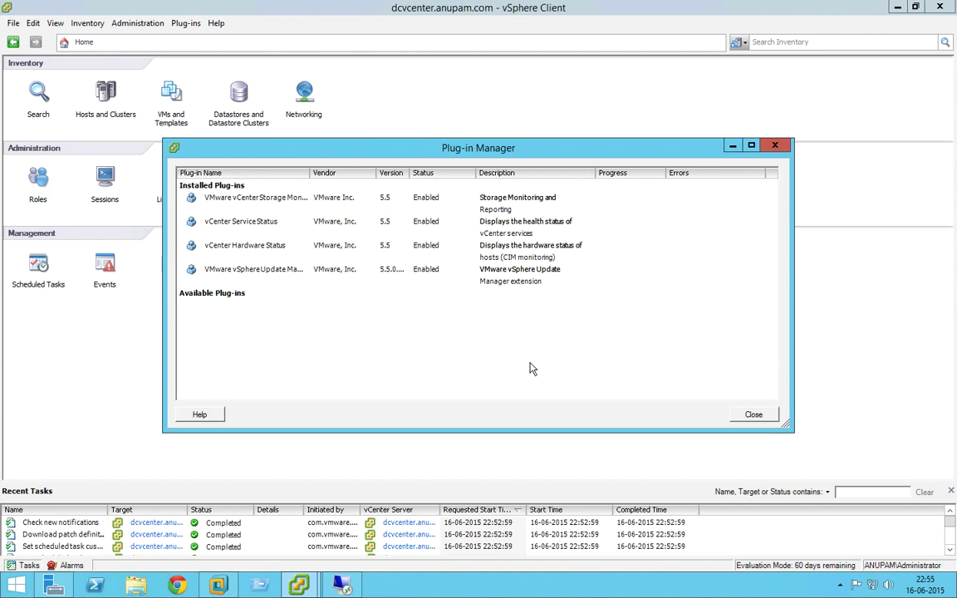
left_click(758, 416)
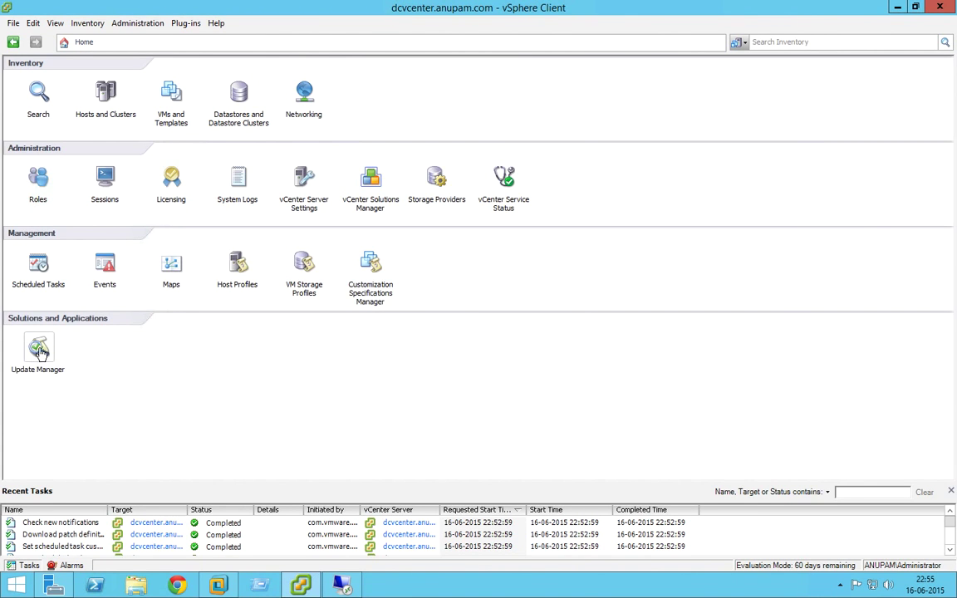
Step: Open Update Manager and look through its baselines, configuration, events, notifications, patch repository, ESXi images and VA upgrades
left_click(39, 347)
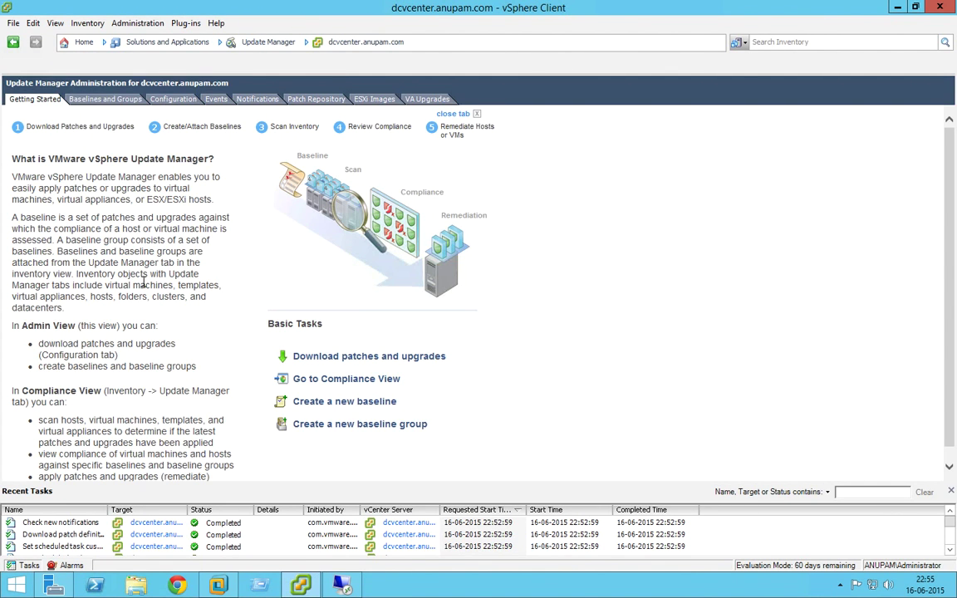
left_click(86, 103)
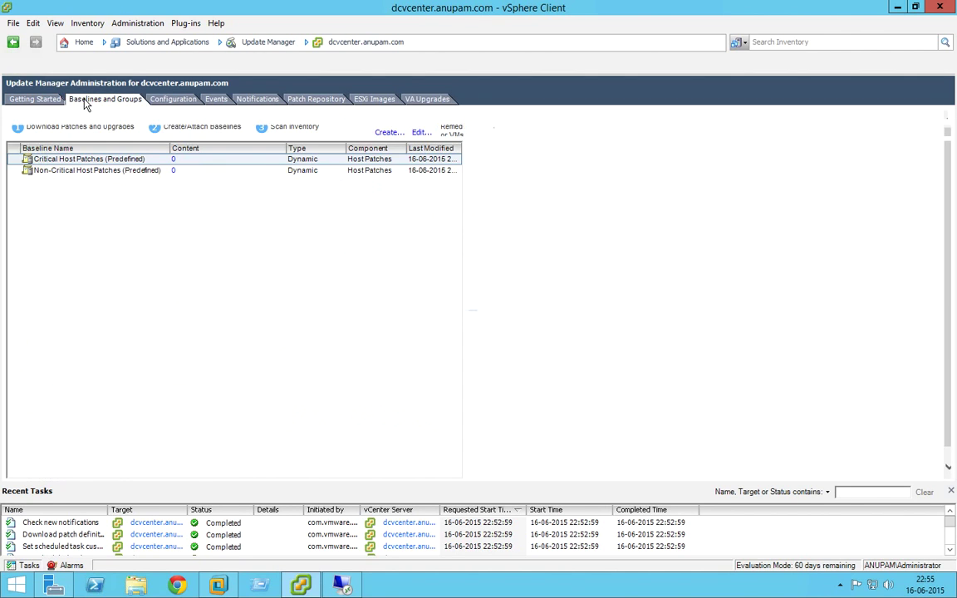
left_click(176, 101)
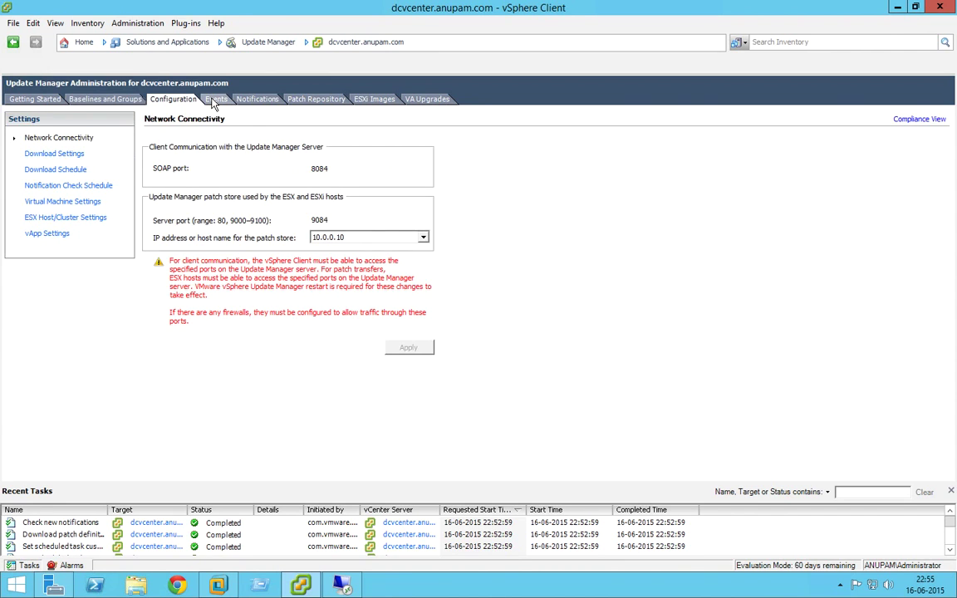
left_click(214, 100)
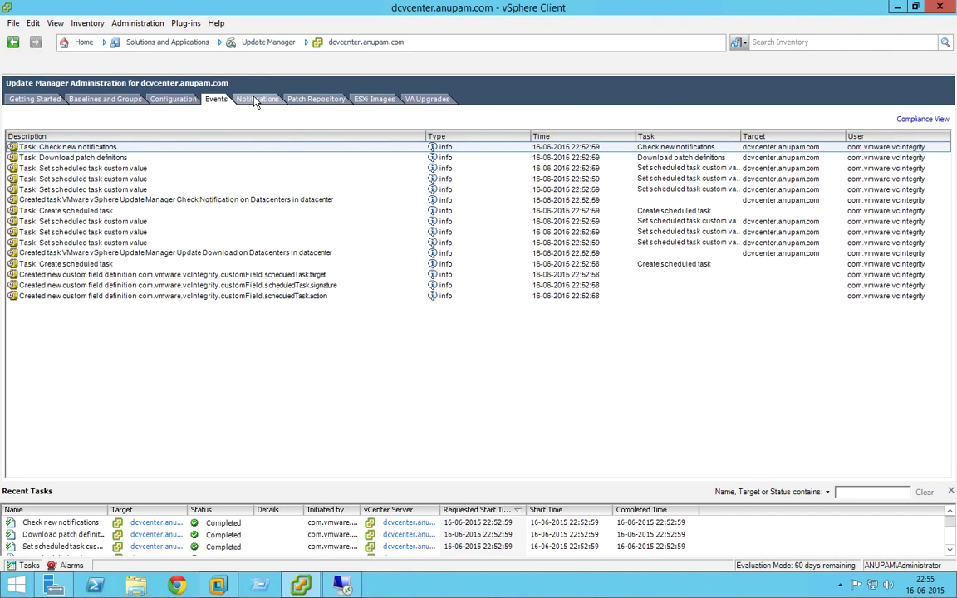
left_click(258, 99)
left_click(304, 101)
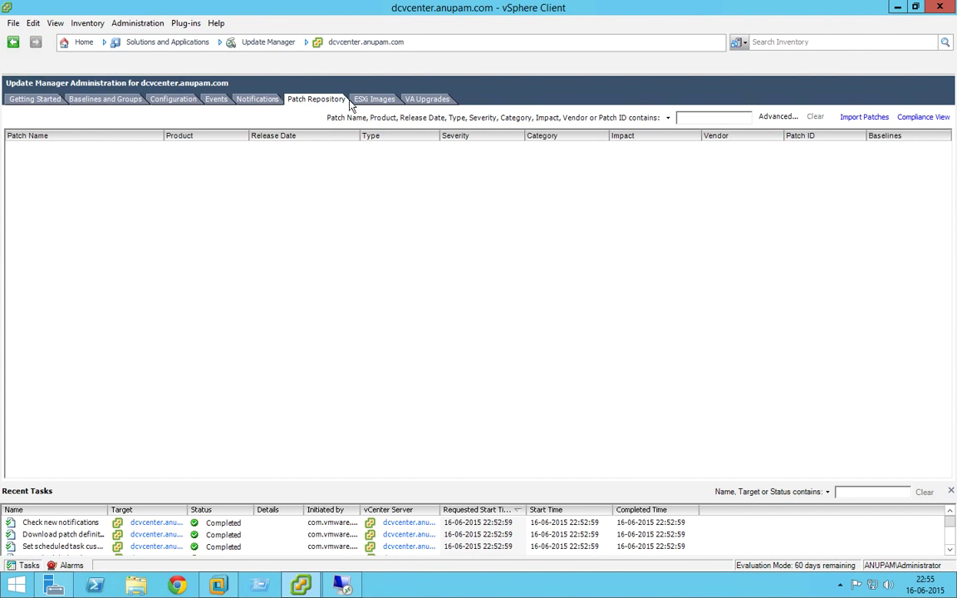
left_click(362, 101)
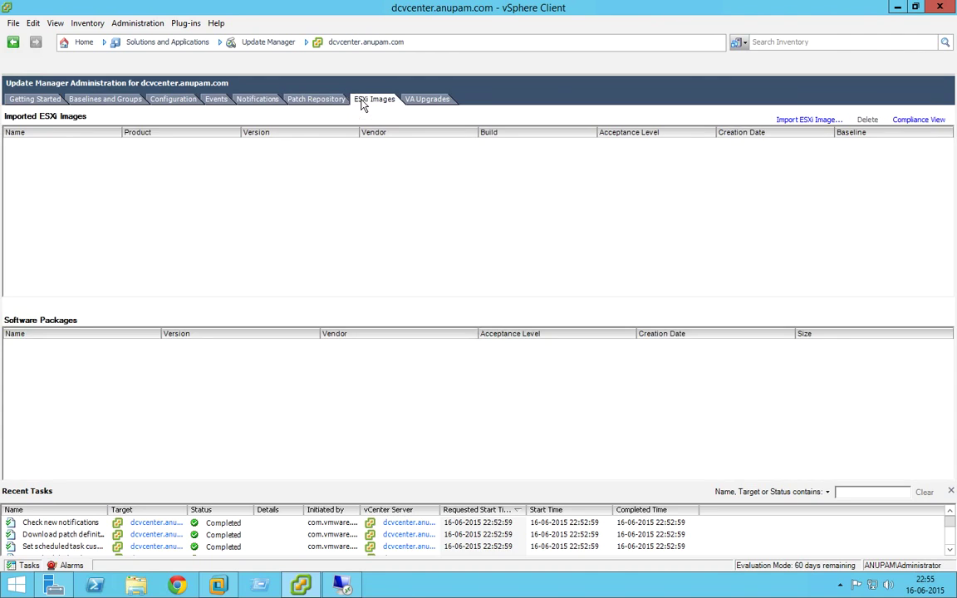
left_click(424, 100)
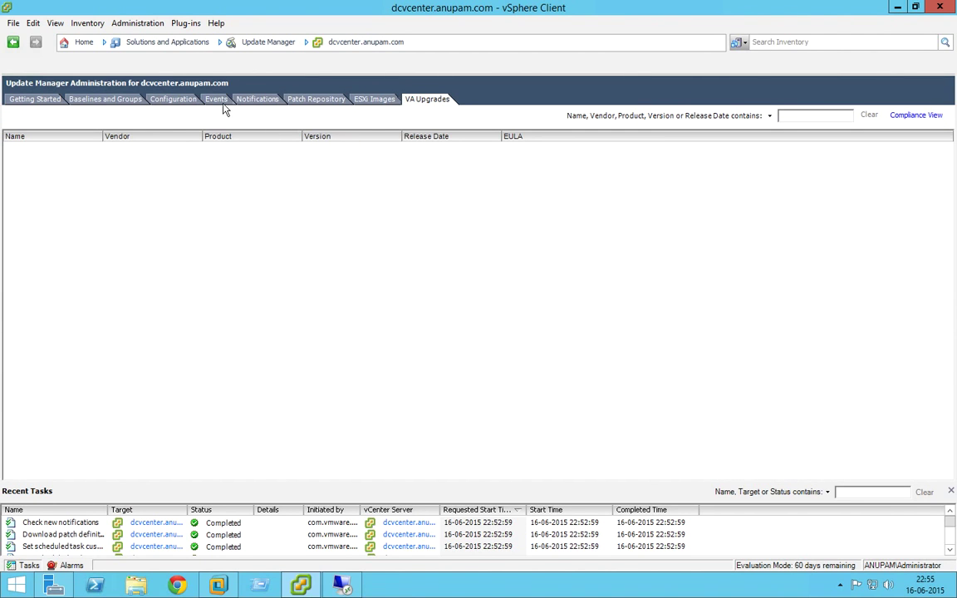
Step: Review the Update Manager configuration pages for network connectivity, notification checks, virtual machines, ESX hosts/clusters, download schedule and download settings
left_click(161, 99)
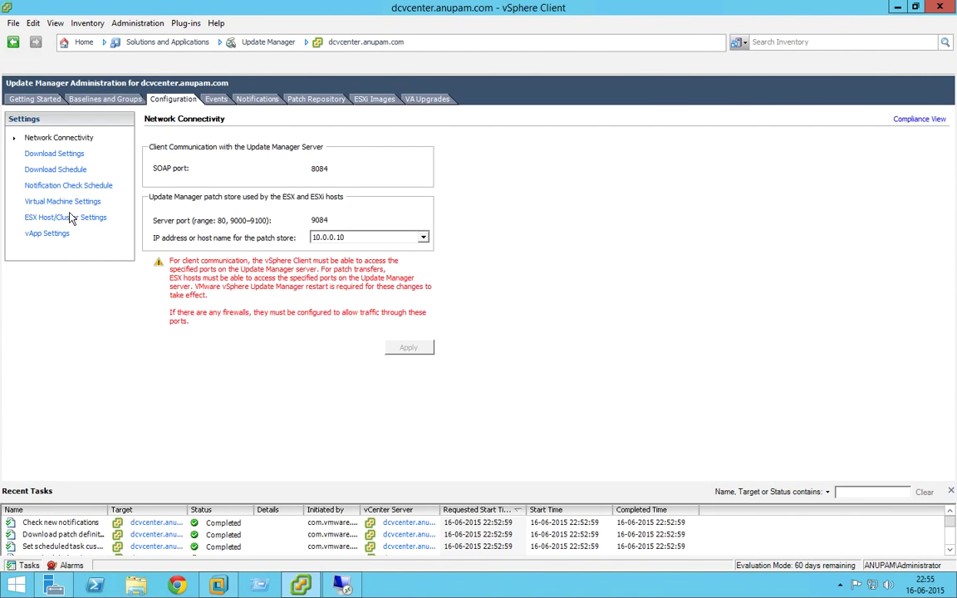
left_click(46, 203)
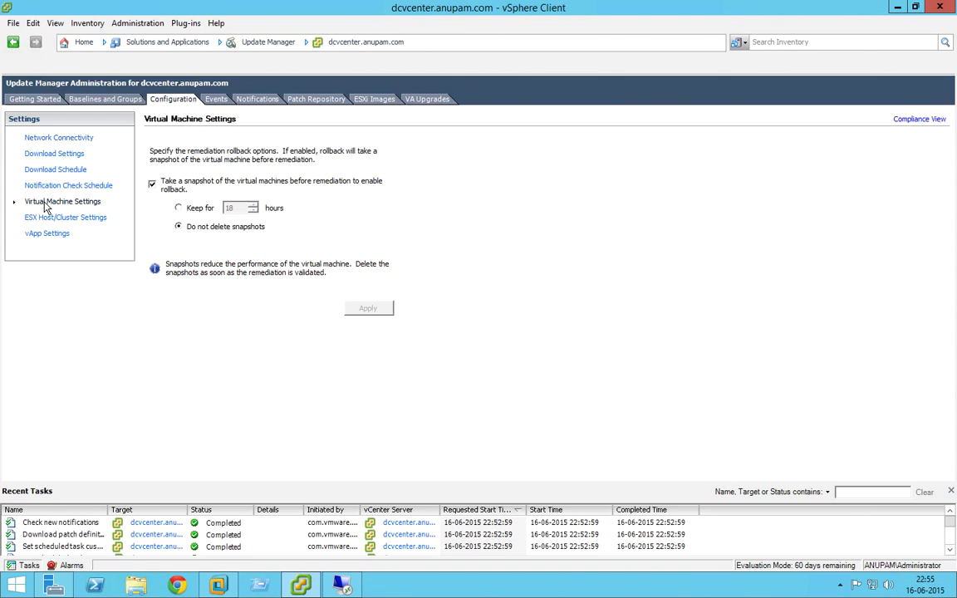
left_click(47, 186)
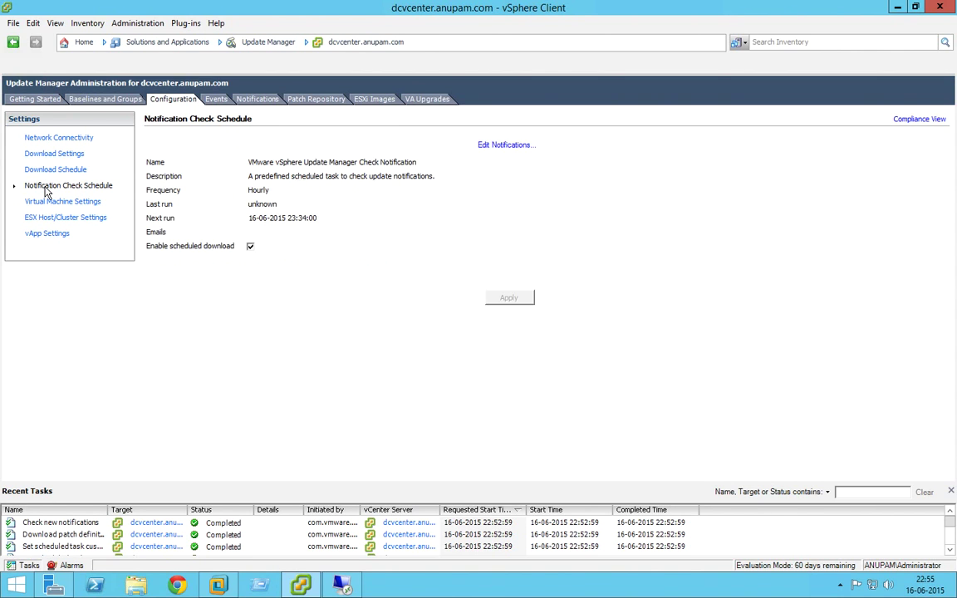
left_click(54, 141)
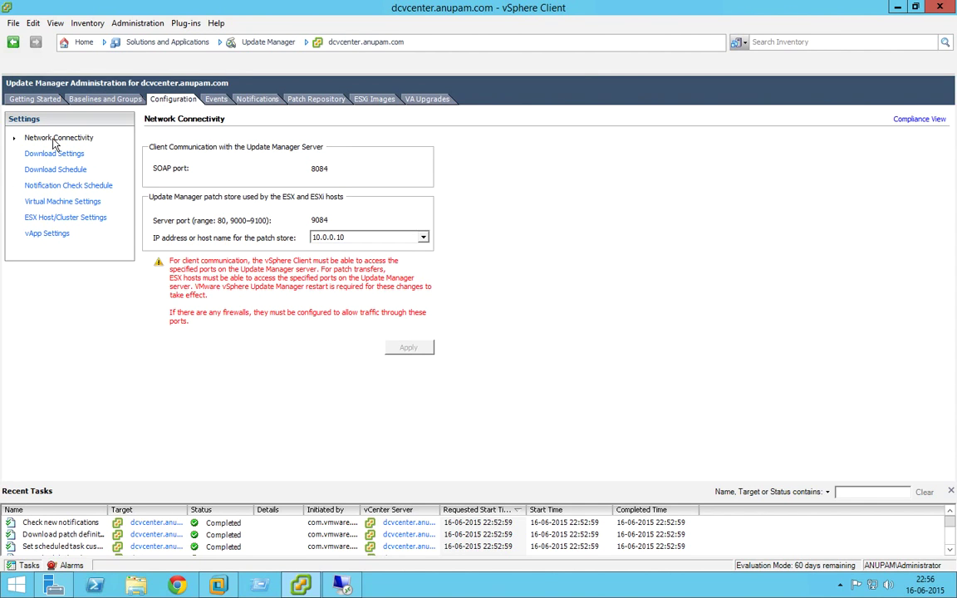
left_click(51, 201)
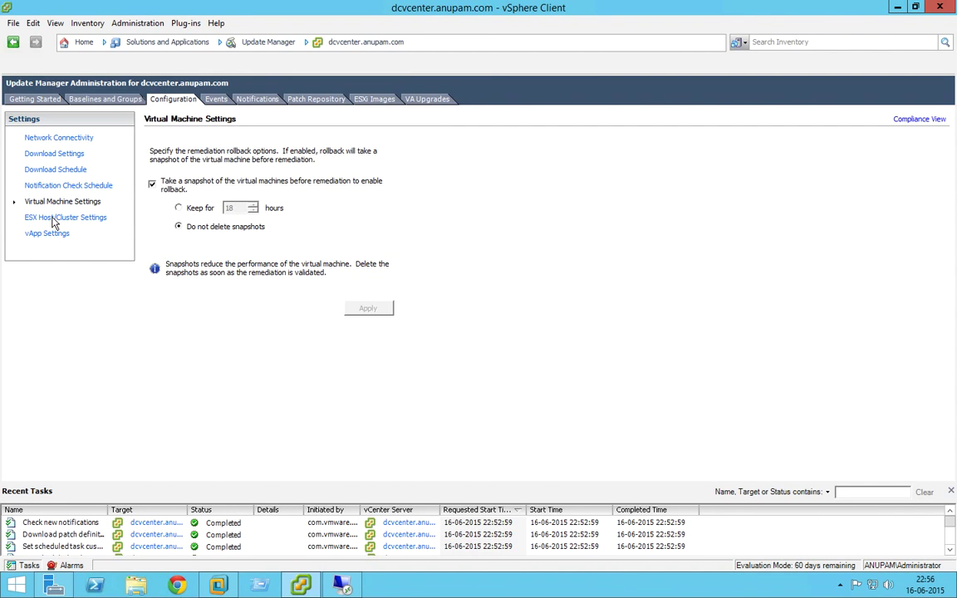
left_click(52, 219)
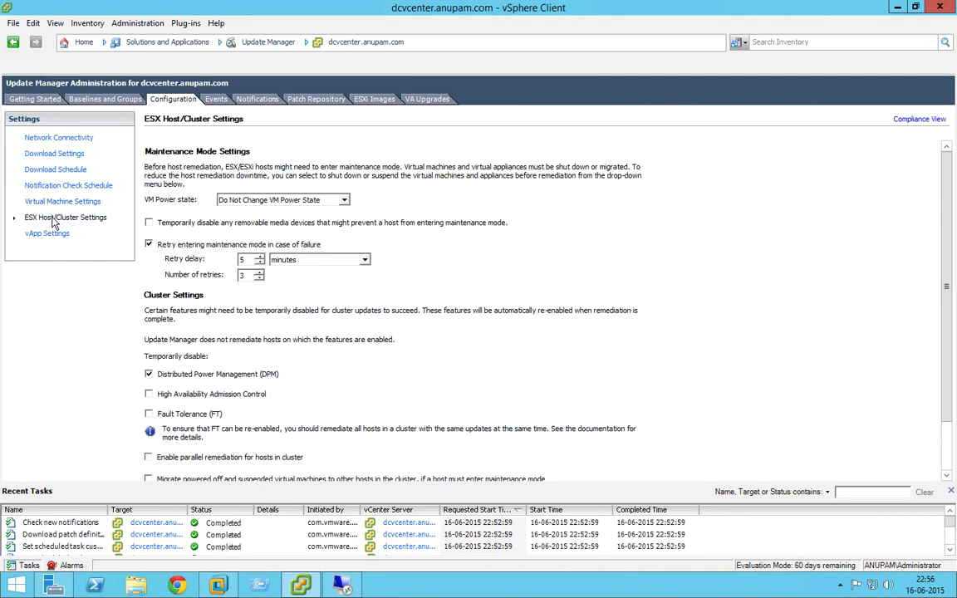
left_click(46, 171)
left_click(48, 156)
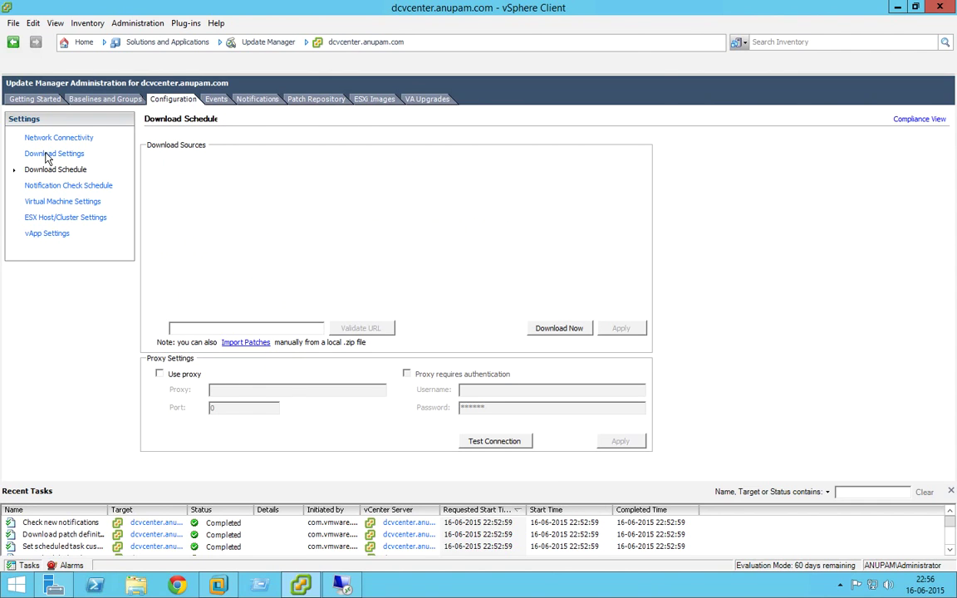
Step: Try enabling the proxy in the download settings and switch it off again
left_click(160, 375)
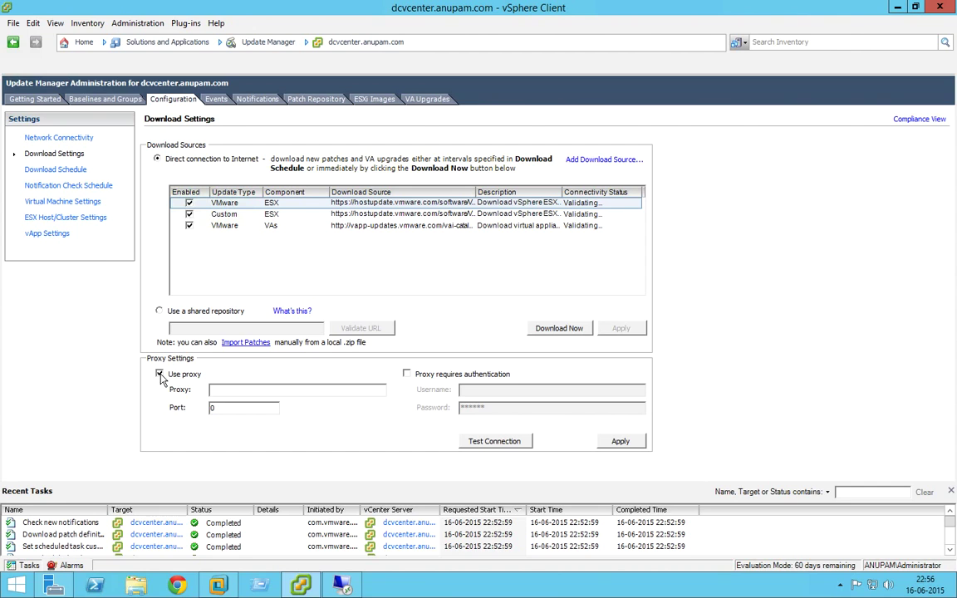
left_click(160, 375)
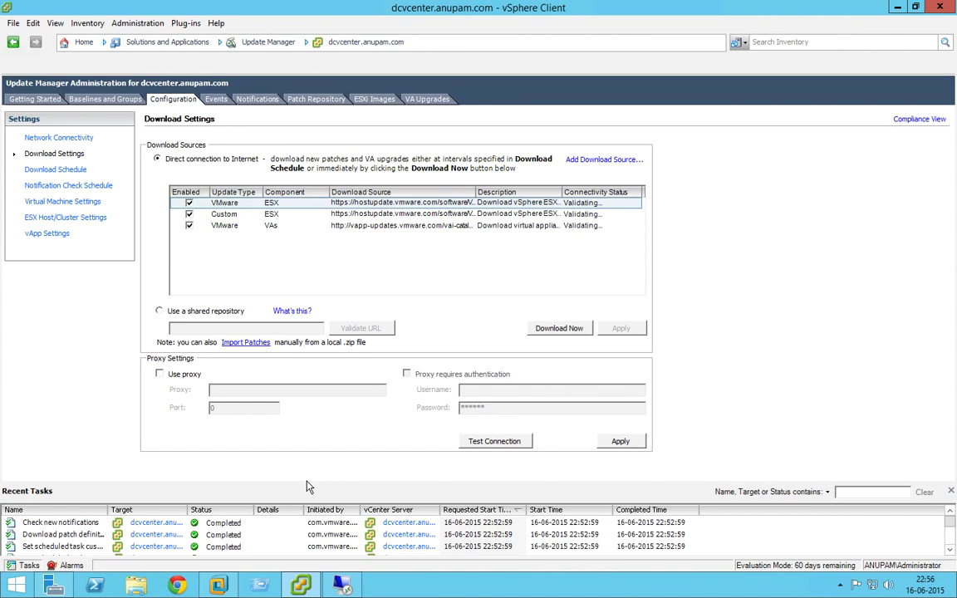
mouse_move(332, 5)
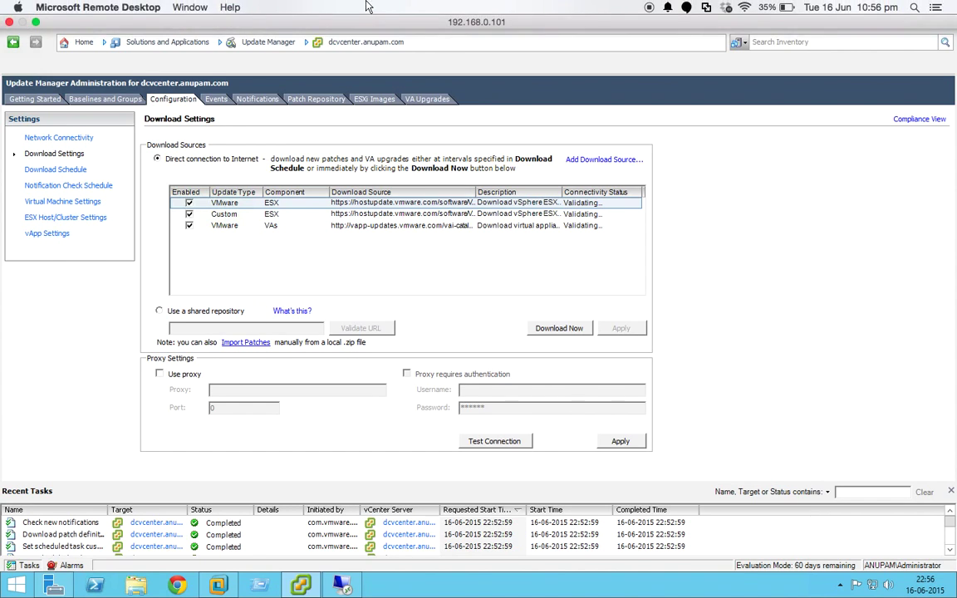